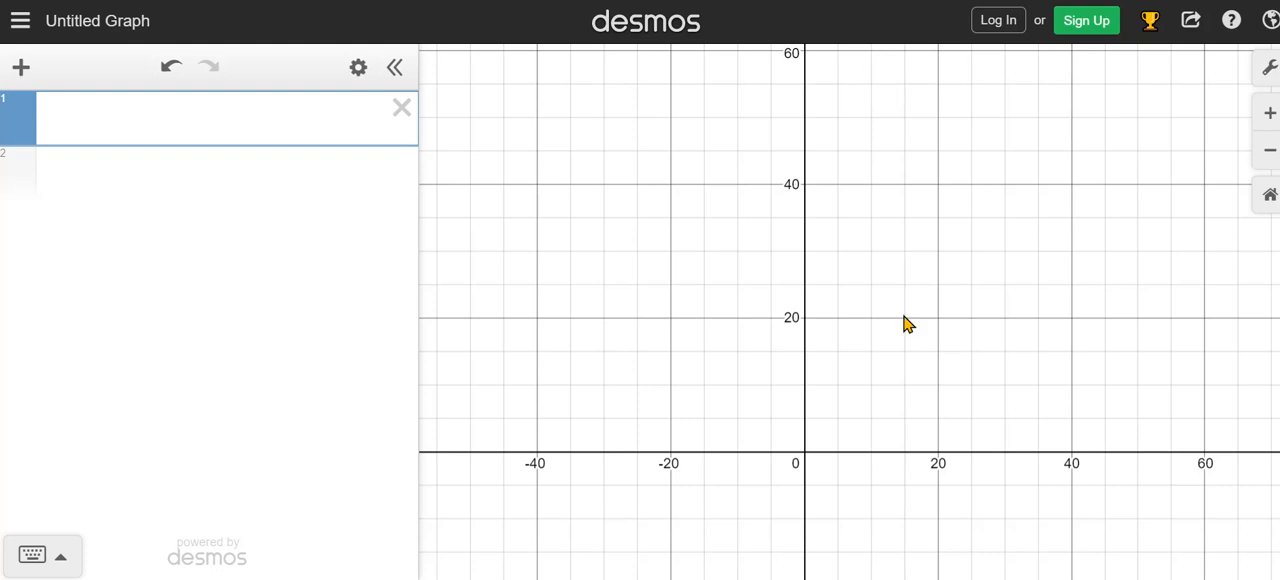
Pan around the empty coordinate grid and restore its default zoom.
{"action": "left_click_drag", "start_coordinate": [716, 352], "coordinate": [752, 220]}
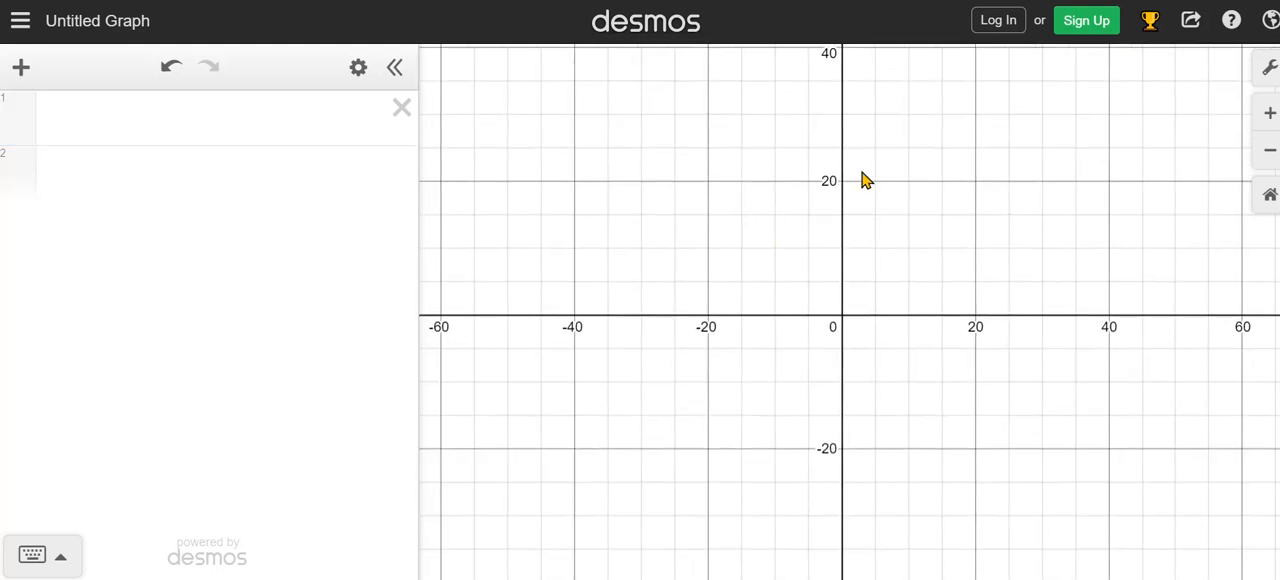
{"action": "left_click_drag", "start_coordinate": [763, 269], "coordinate": [683, 163]}
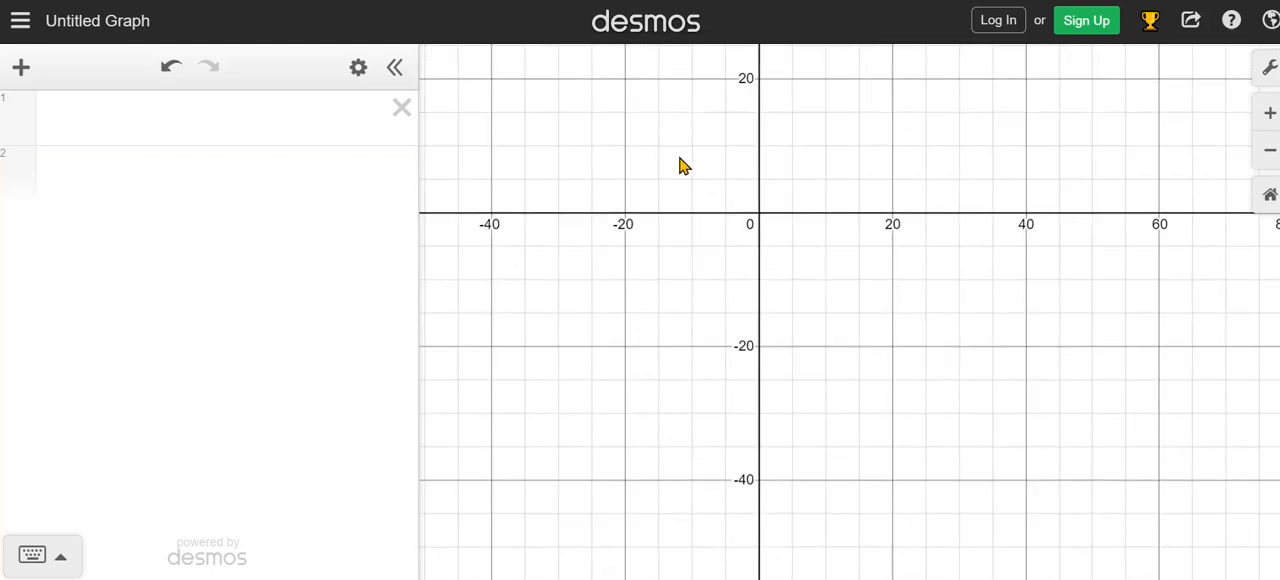
{"action": "left_click", "coordinate": [1270, 197]}
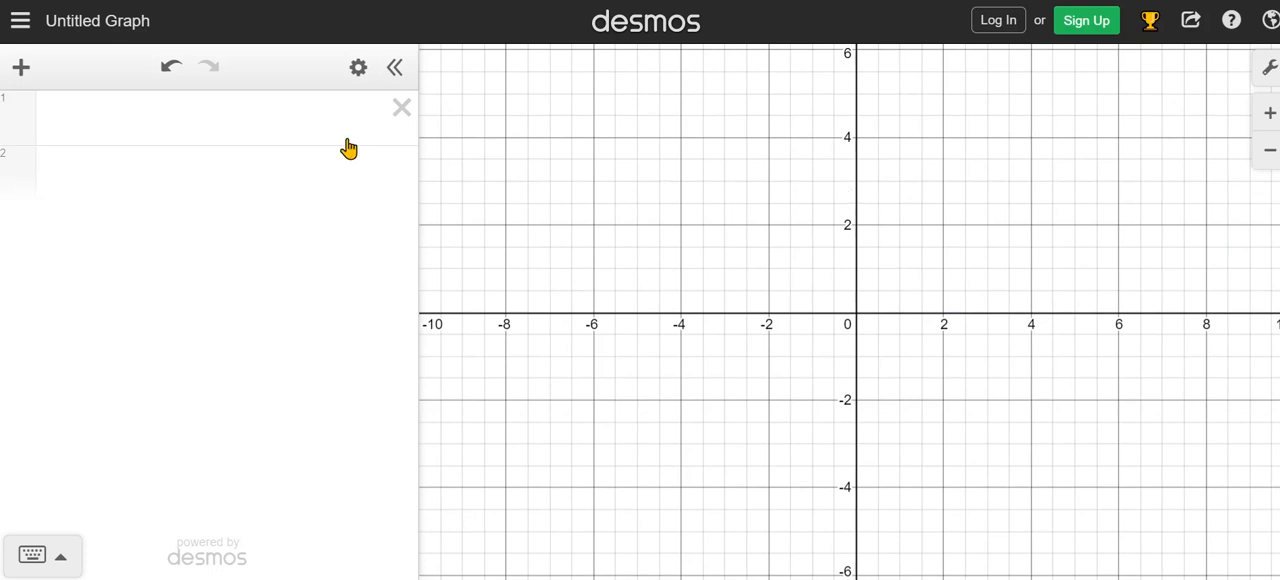
Graph the linear function f(x) = 3x − 7 as the first expression.
{"action": "left_click", "coordinate": [168, 119]}
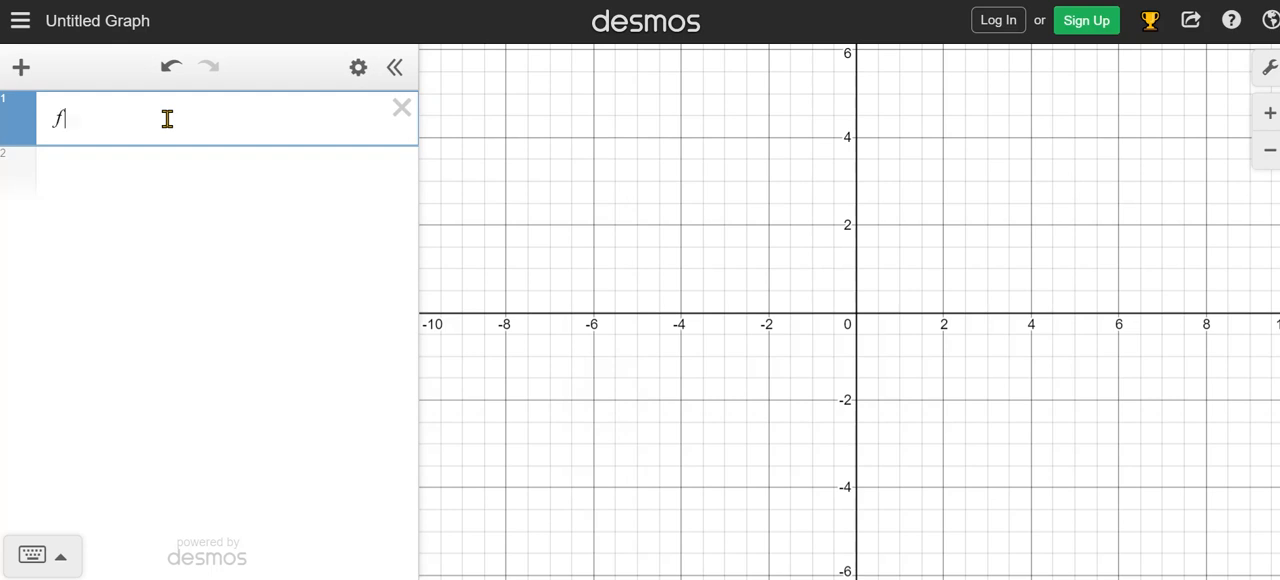
{"action": "type", "text": "f("}
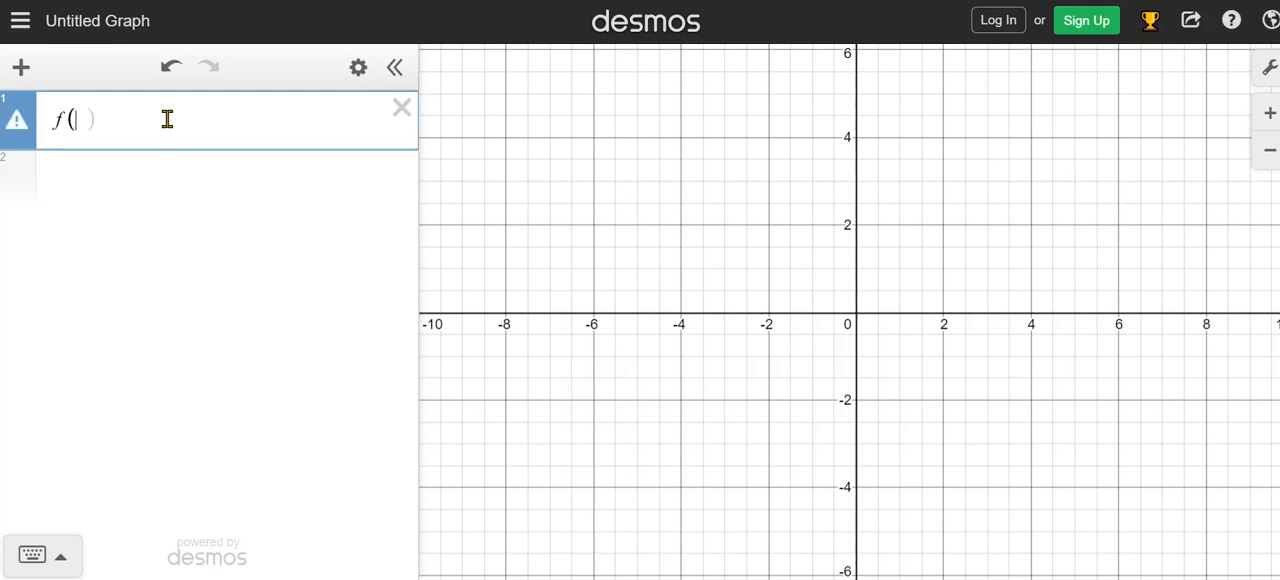
{"action": "type", "text": "x"}
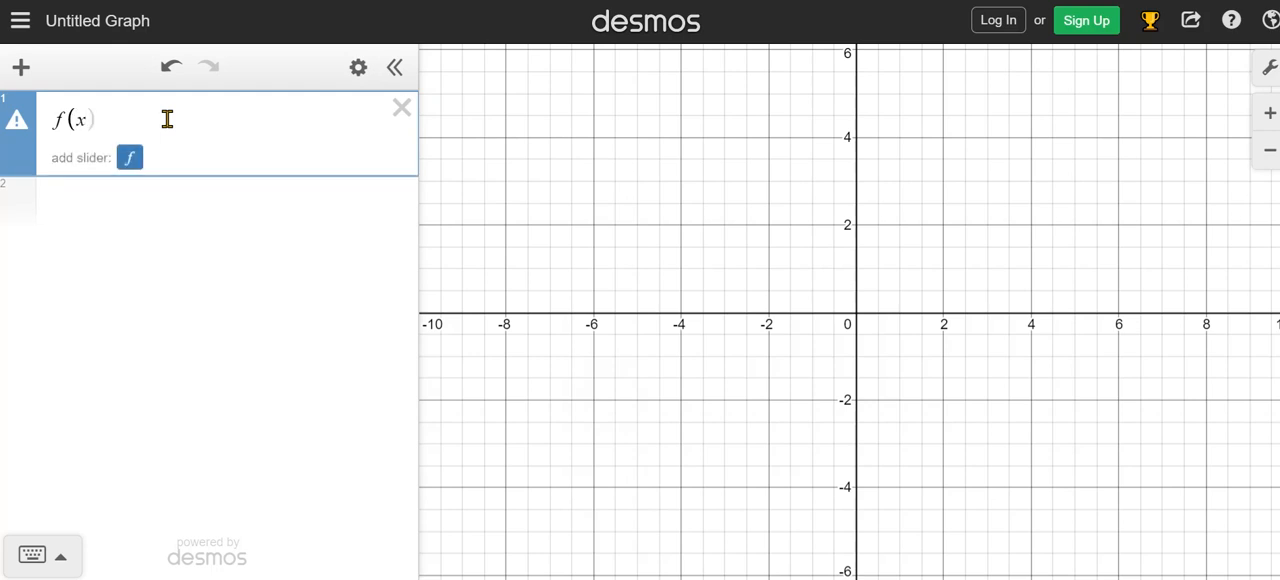
{"action": "type", "text": ")="}
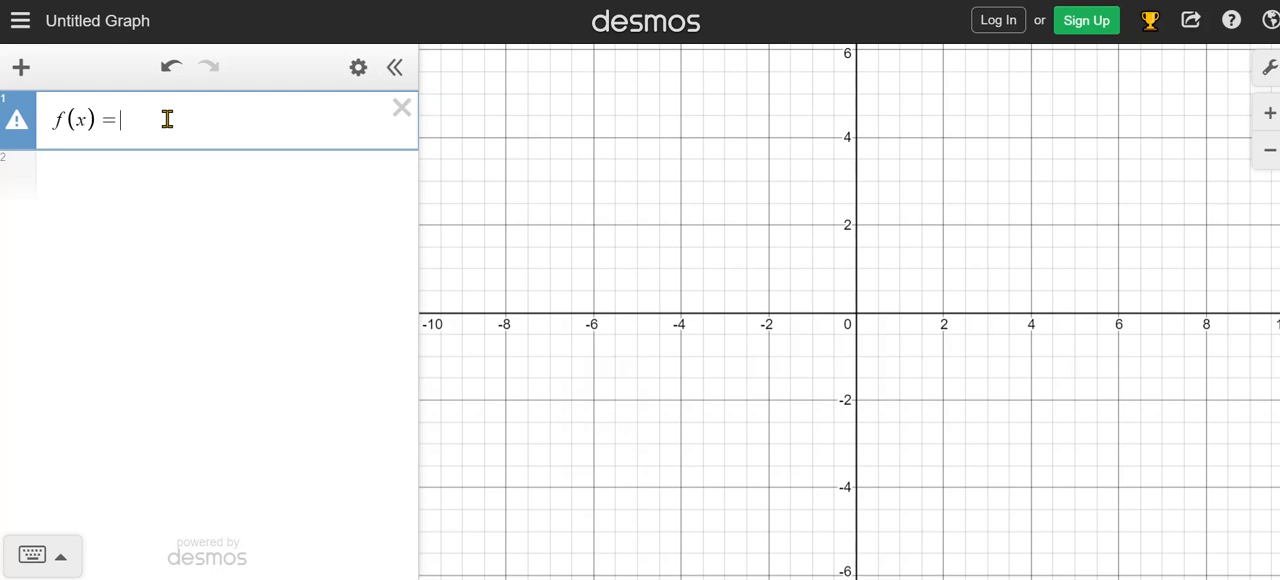
{"action": "type", "text": "3x"}
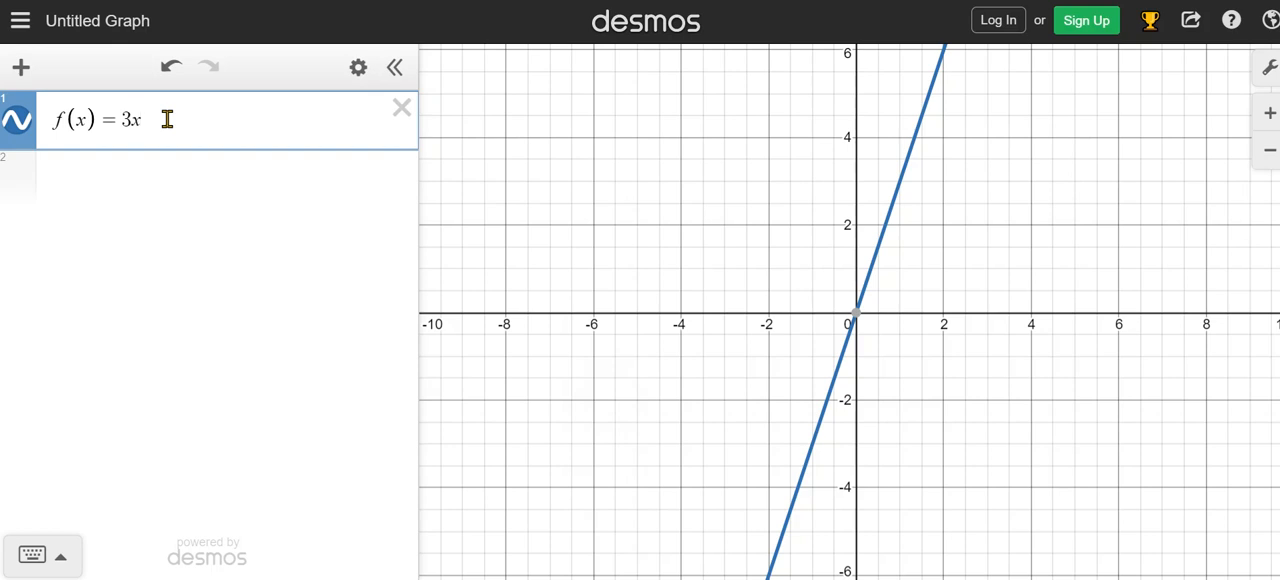
{"action": "type", "text": "-"}
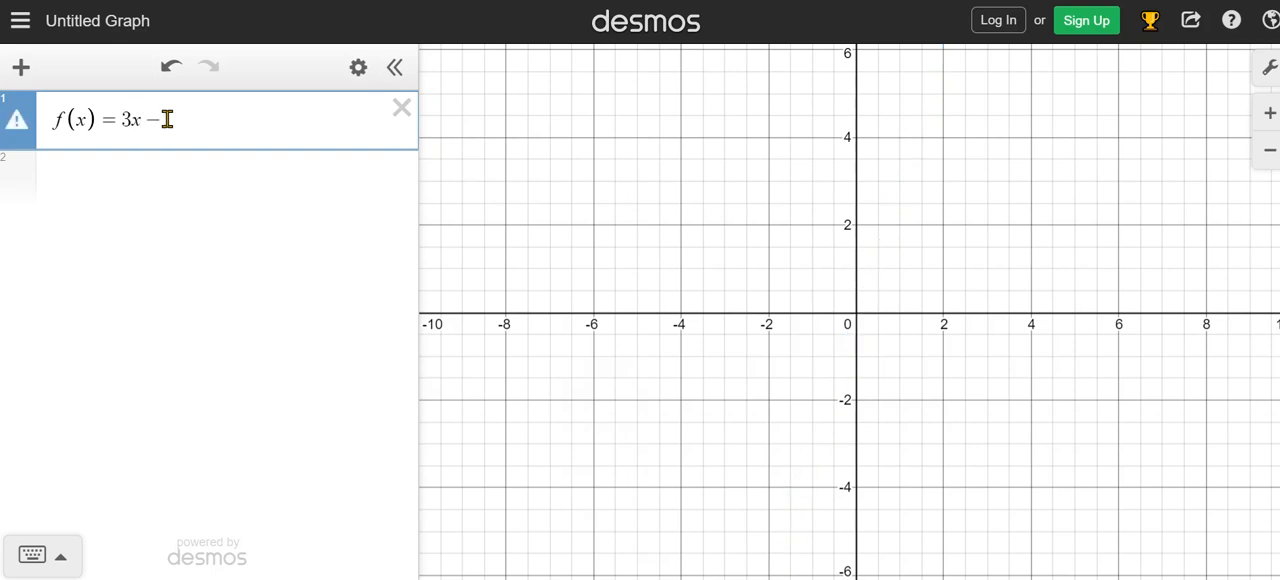
{"action": "type", "text": "7"}
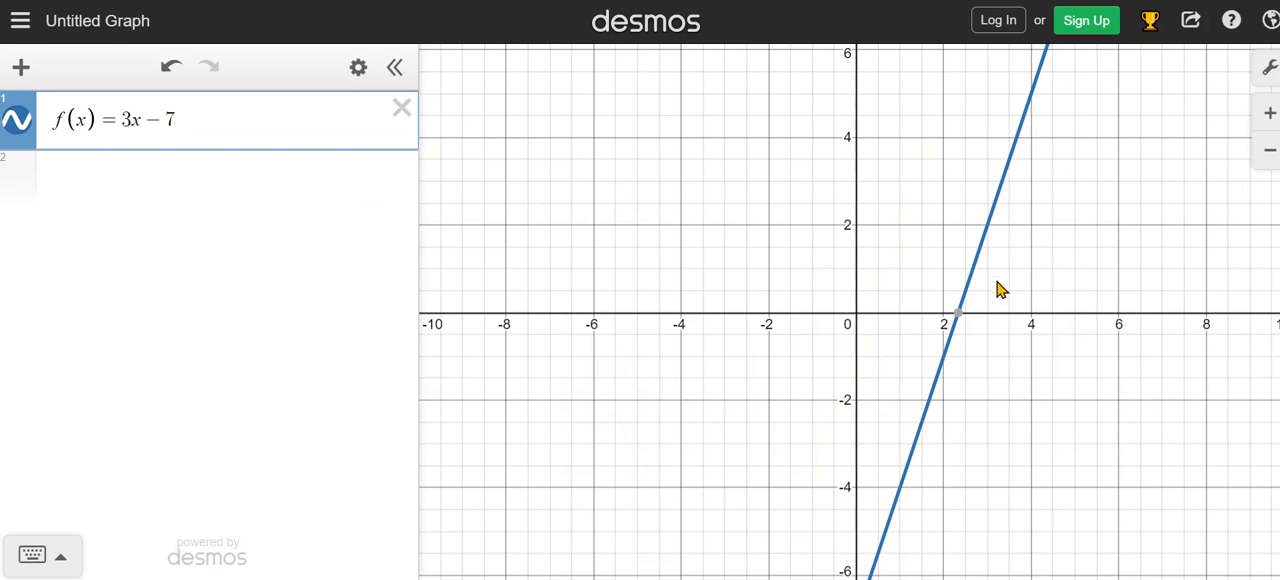
{"action": "left_click", "coordinate": [1057, 384]}
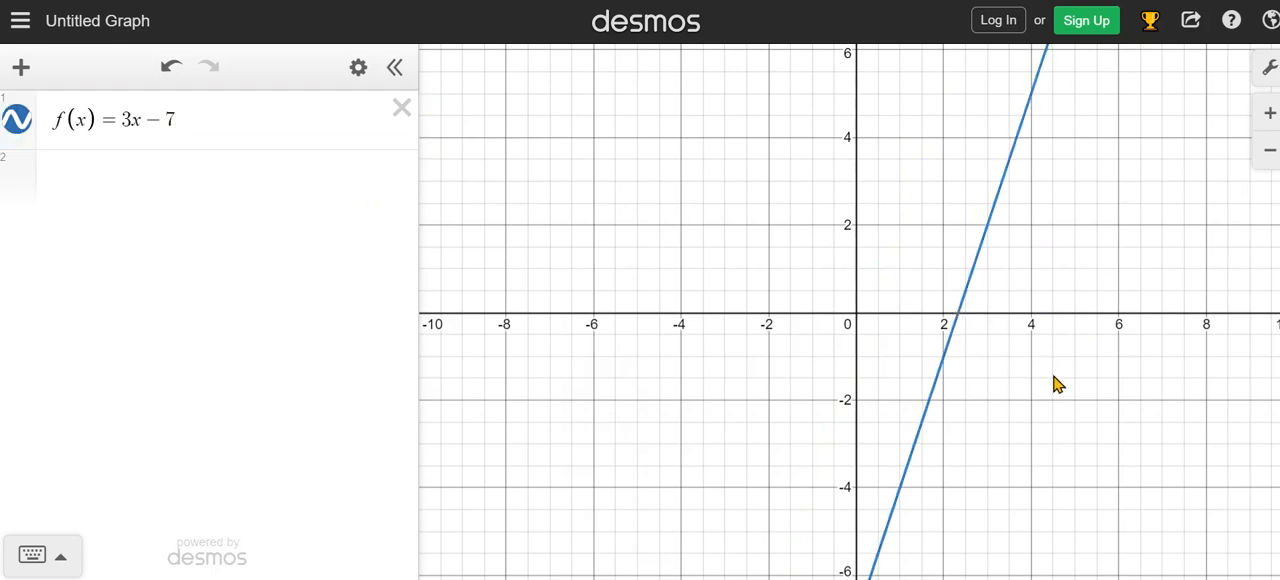
Examine the line f(x) = 3x − 7 at different positions and zoom levels, finishing at the default zoom.
{"action": "left_click_drag", "start_coordinate": [1057, 384], "coordinate": [929, 274]}
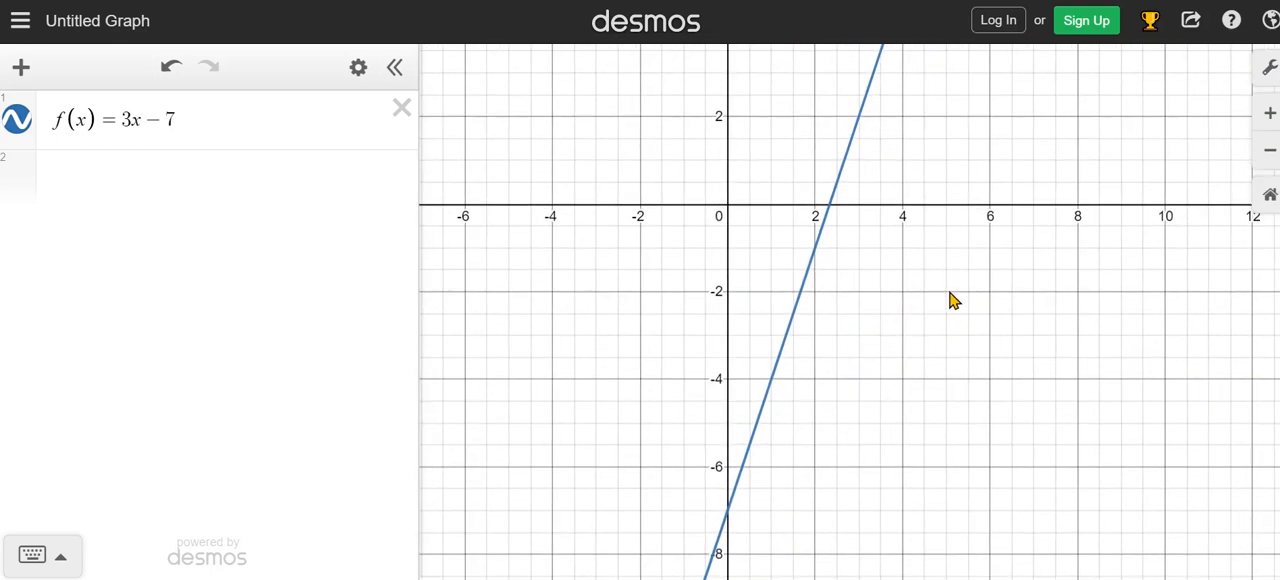
{"action": "scroll", "coordinate": [935, 288], "scroll_direction": "down", "scroll_amount": 10}
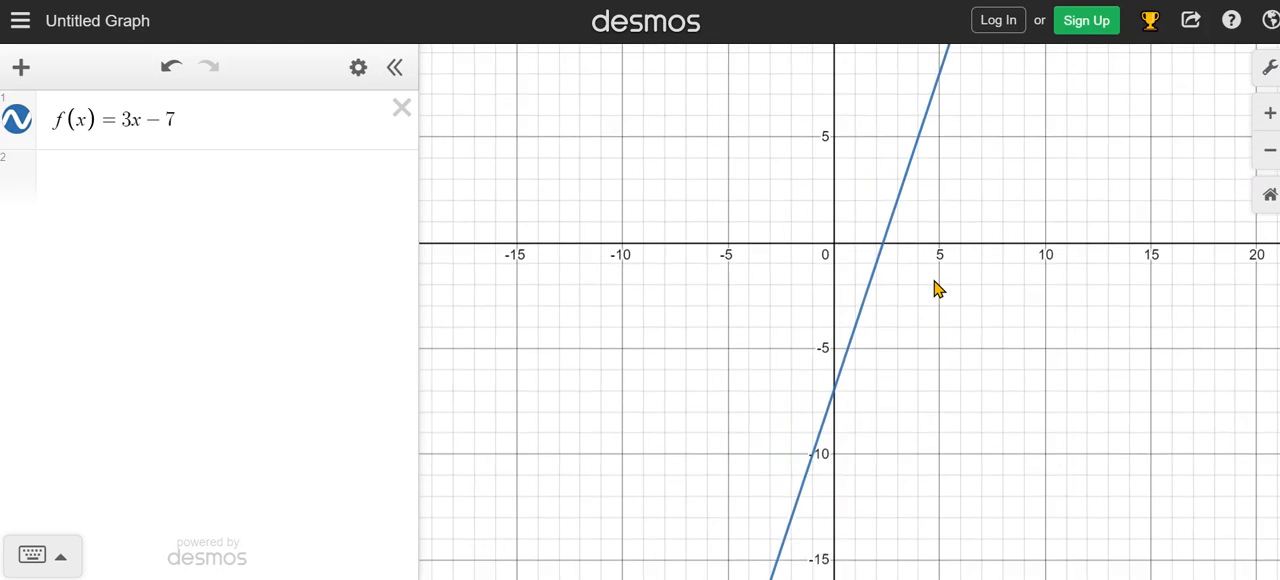
{"action": "scroll", "coordinate": [935, 288], "scroll_direction": "down", "scroll_amount": 4}
{"action": "scroll", "coordinate": [960, 310], "scroll_direction": "up", "scroll_amount": 7}
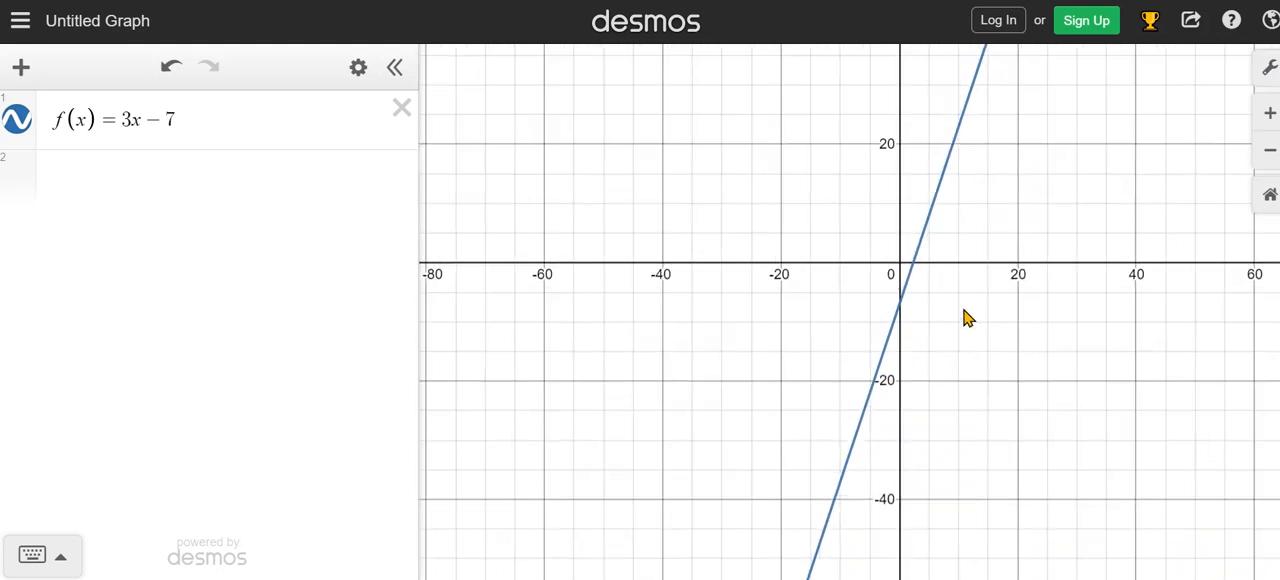
{"action": "scroll", "coordinate": [929, 252], "scroll_direction": "up", "scroll_amount": 3}
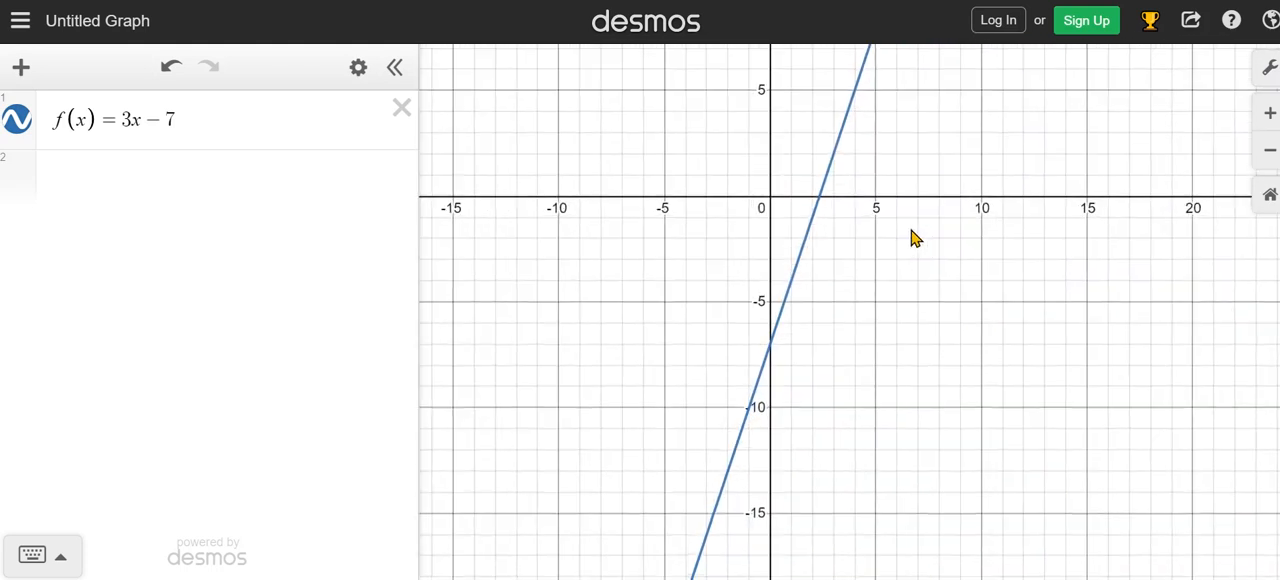
{"action": "left_click_drag", "start_coordinate": [929, 280], "coordinate": [669, 129]}
{"action": "scroll", "coordinate": [726, 257], "scroll_direction": "down", "scroll_amount": 2}
{"action": "scroll", "coordinate": [726, 257], "scroll_direction": "up", "scroll_amount": 3}
{"action": "scroll", "coordinate": [725, 258], "scroll_direction": "down", "scroll_amount": 3}
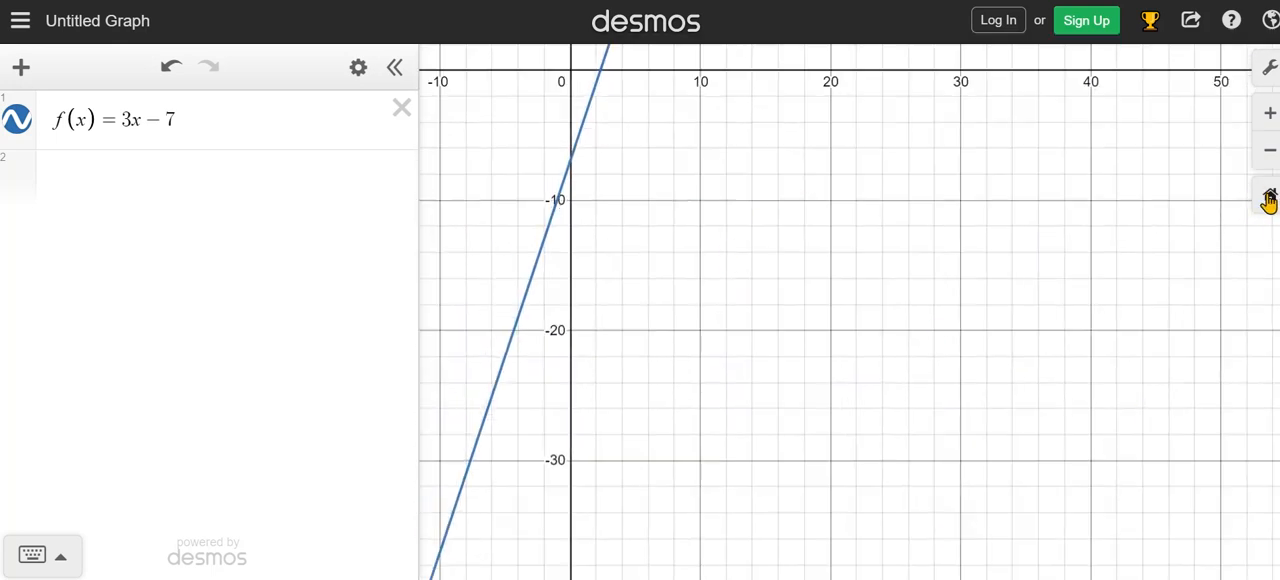
{"action": "left_click", "coordinate": [1270, 196]}
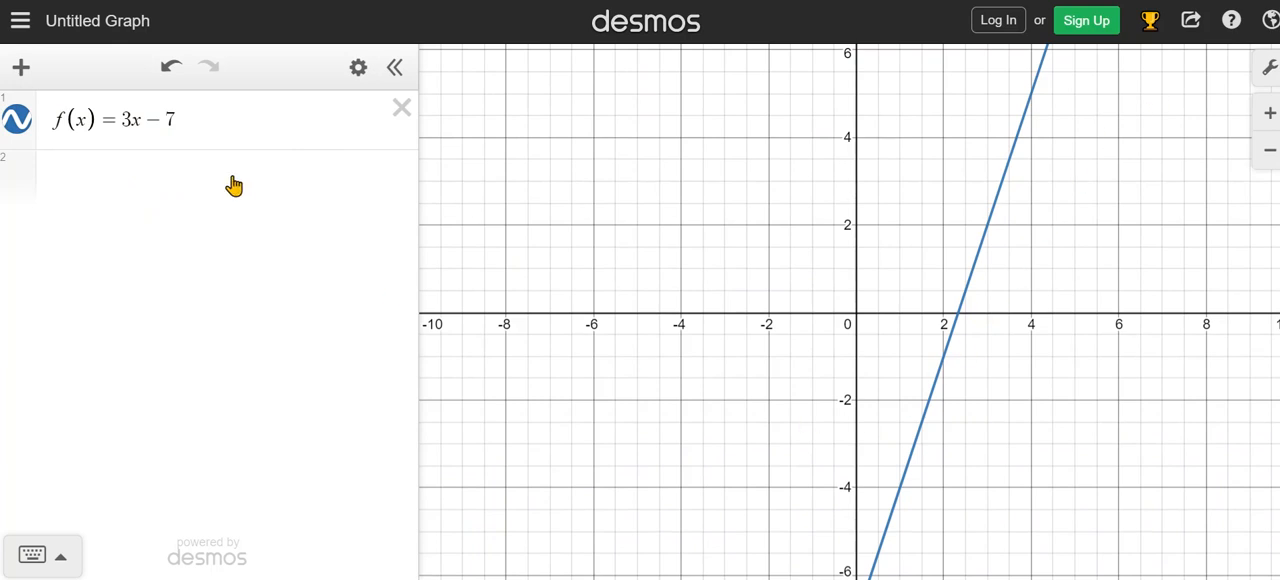
Add the equation 4x − 8 = 2x + 12 as the second expression.
{"action": "left_click", "coordinate": [107, 176]}
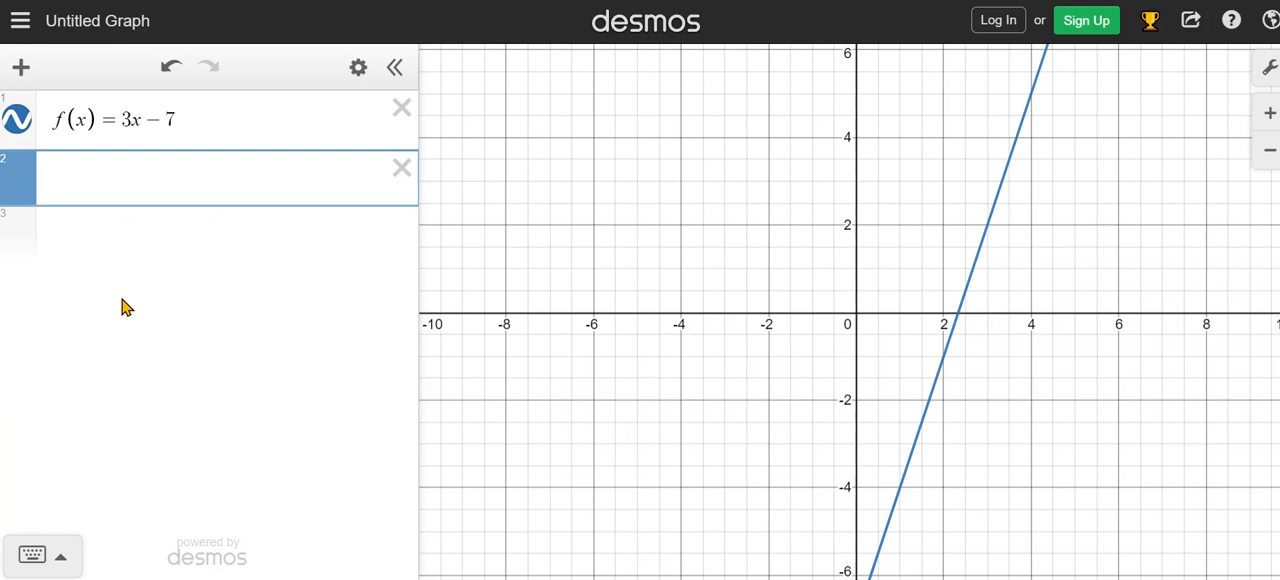
{"action": "type", "text": "4x"}
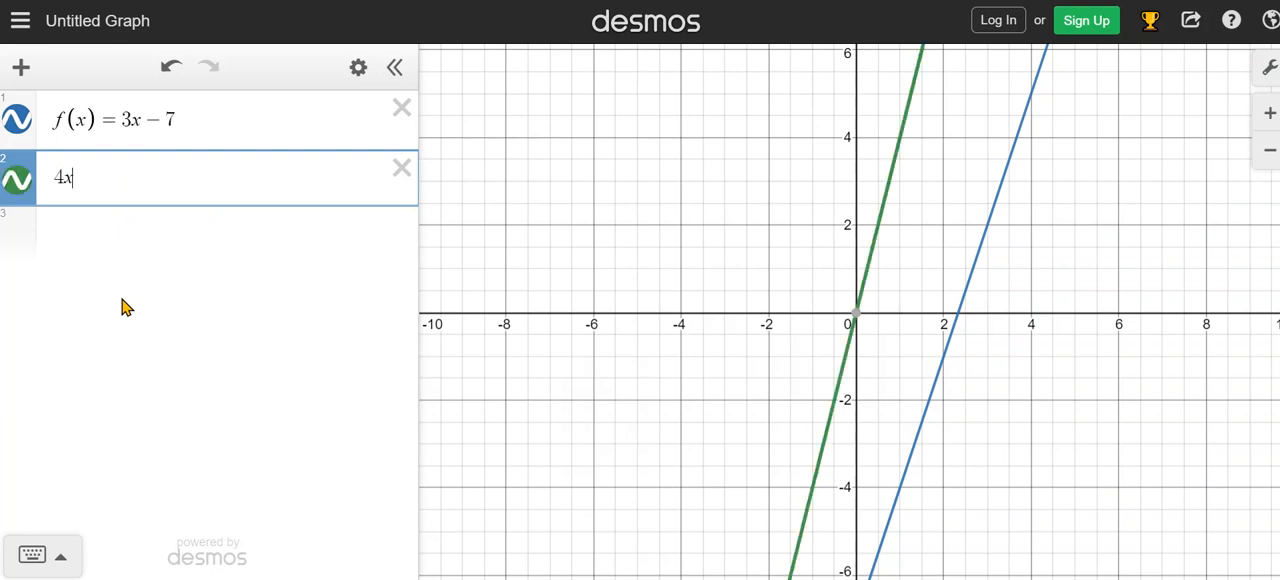
{"action": "type", "text": "-8"}
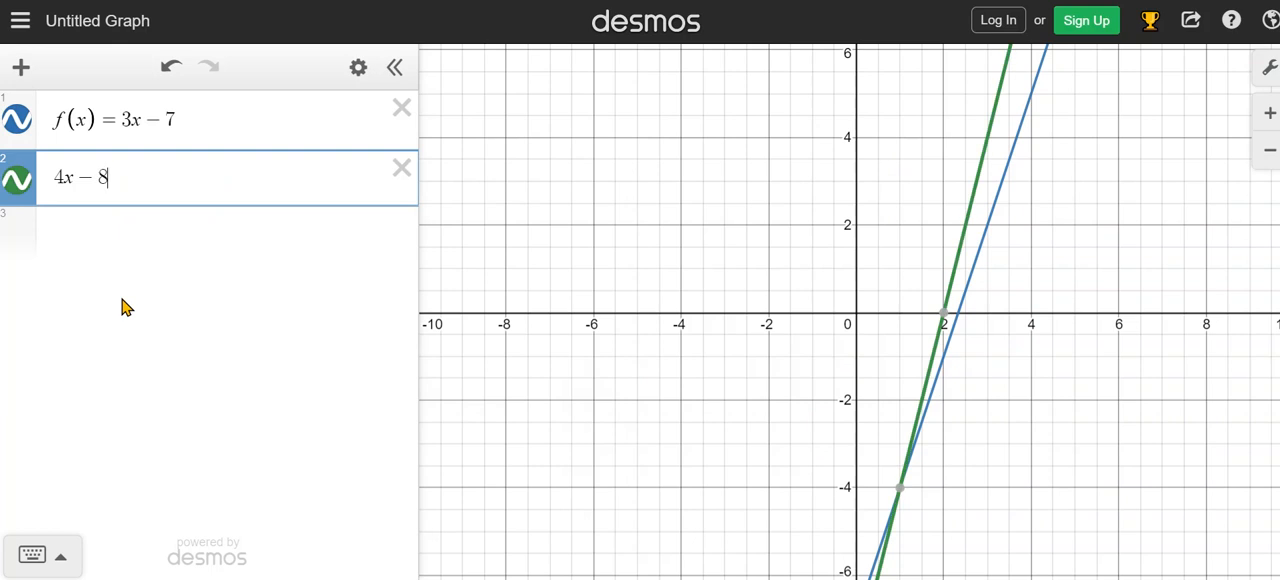
{"action": "type", "text": " ="}
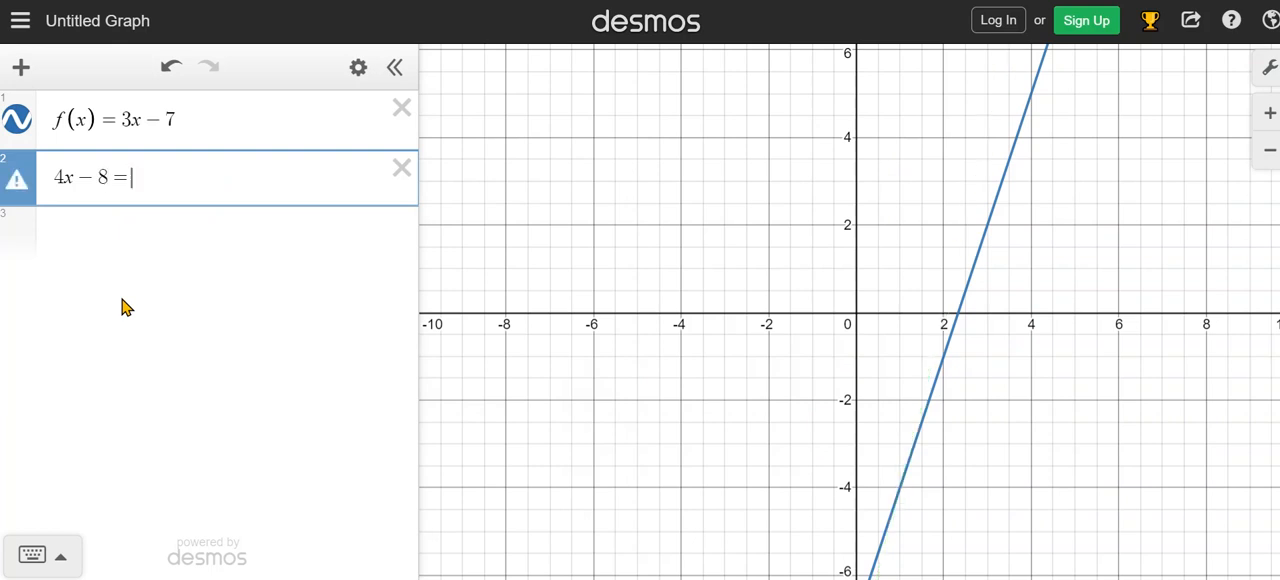
{"action": "type", "text": "2x"}
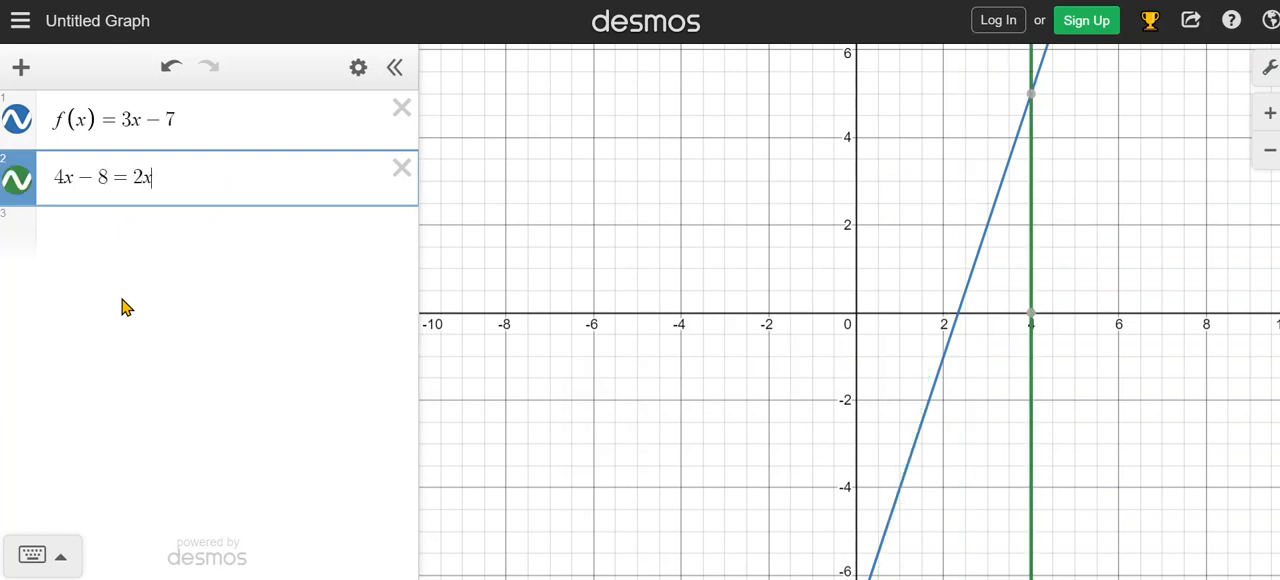
{"action": "type", "text": "+1"}
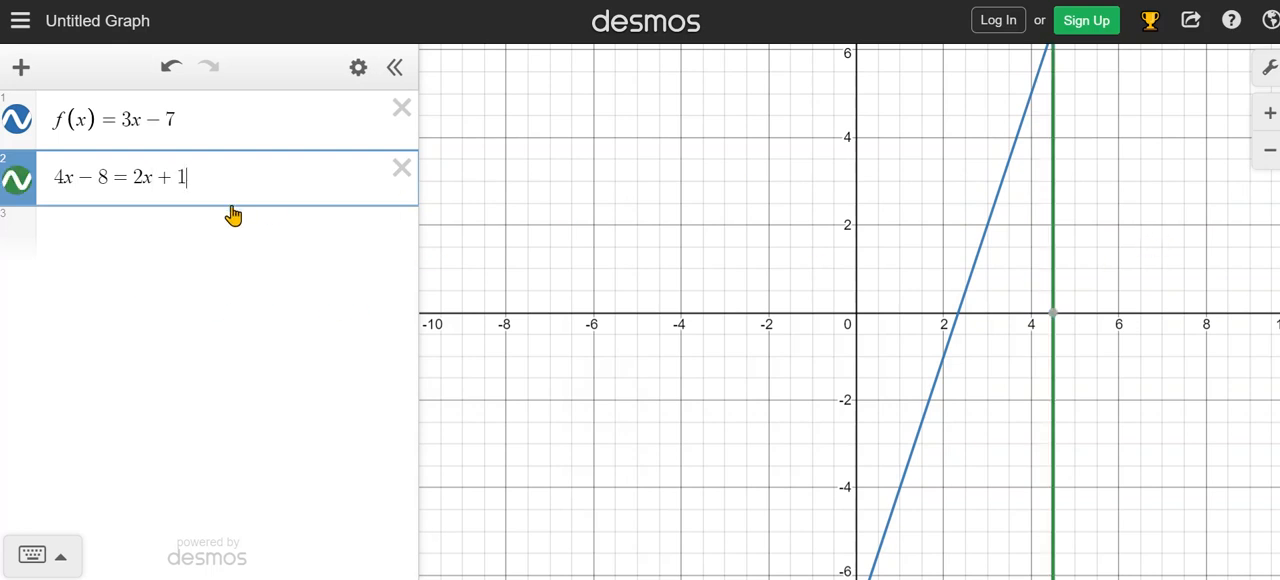
{"action": "type", "text": "2"}
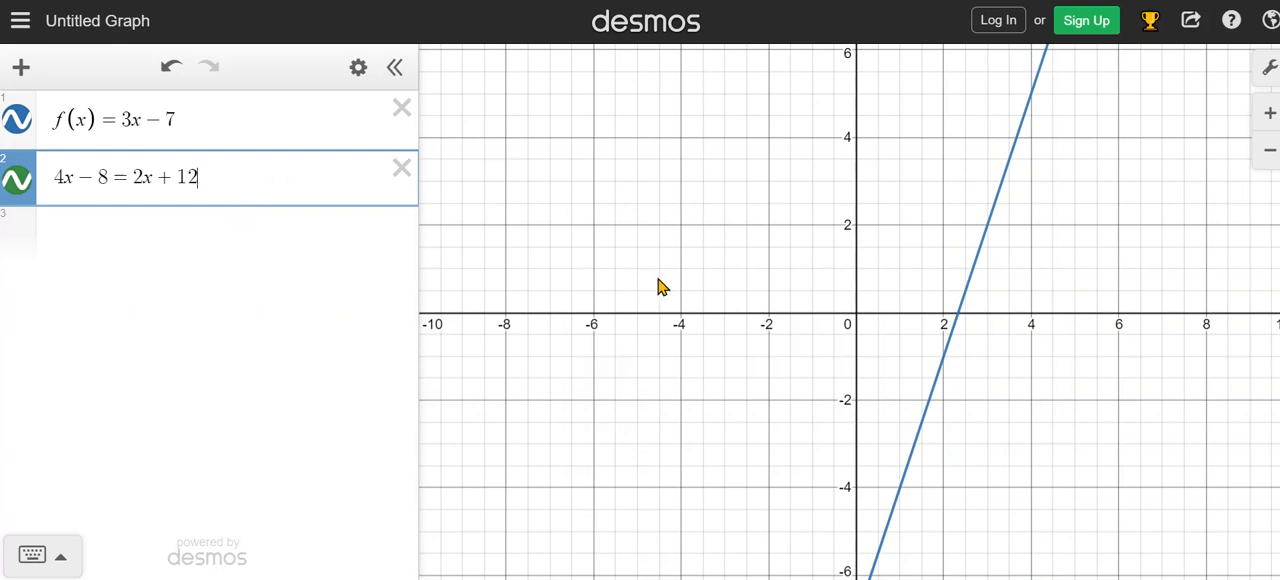
Examine the graphs of both expressions and the area where they cross at wider zoom levels.
{"action": "scroll", "coordinate": [655, 287], "scroll_direction": "down", "scroll_amount": 2}
{"action": "scroll", "coordinate": [663, 289], "scroll_direction": "down", "scroll_amount": 5}
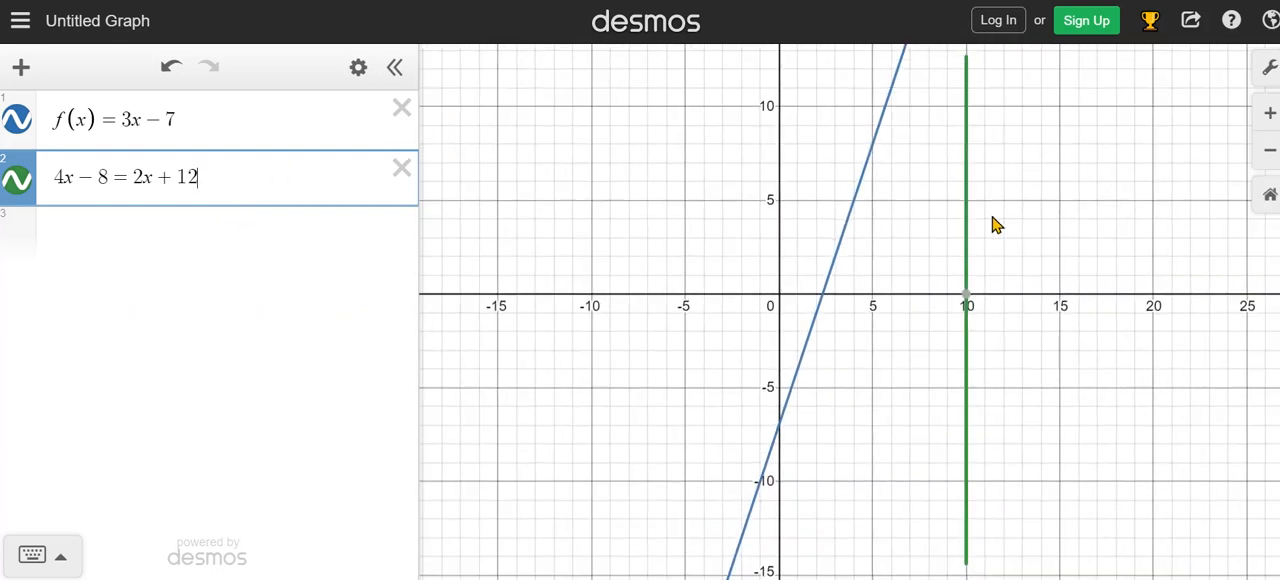
{"action": "left_click", "coordinate": [1073, 158]}
{"action": "scroll", "coordinate": [1073, 160], "scroll_direction": "down", "scroll_amount": 5}
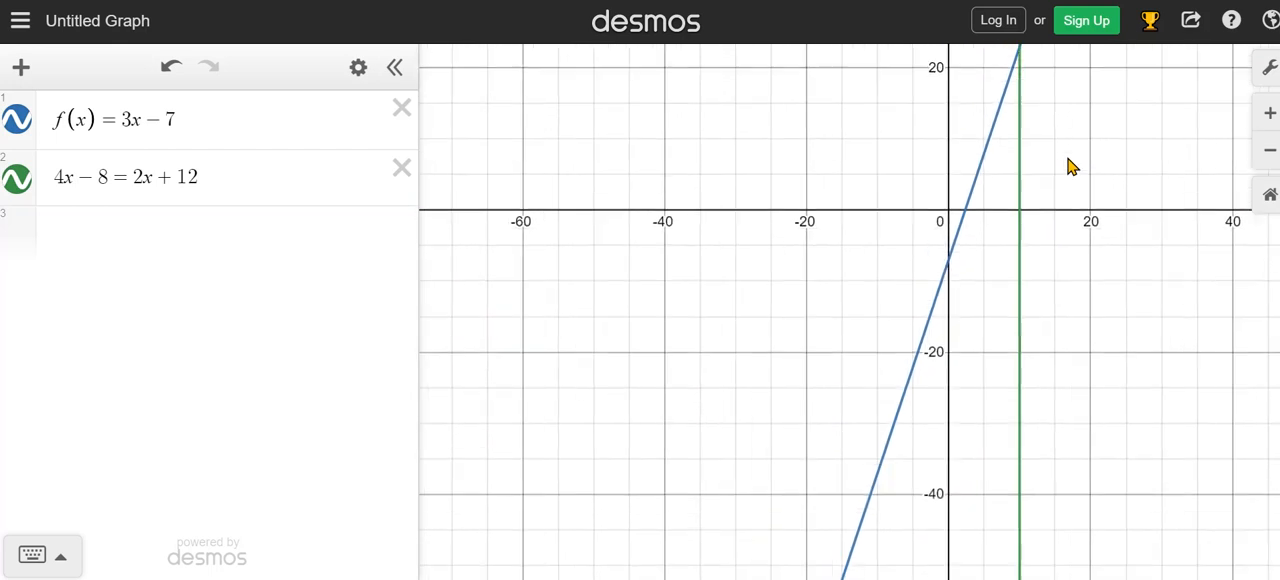
{"action": "left_click_drag", "start_coordinate": [1073, 163], "coordinate": [803, 357]}
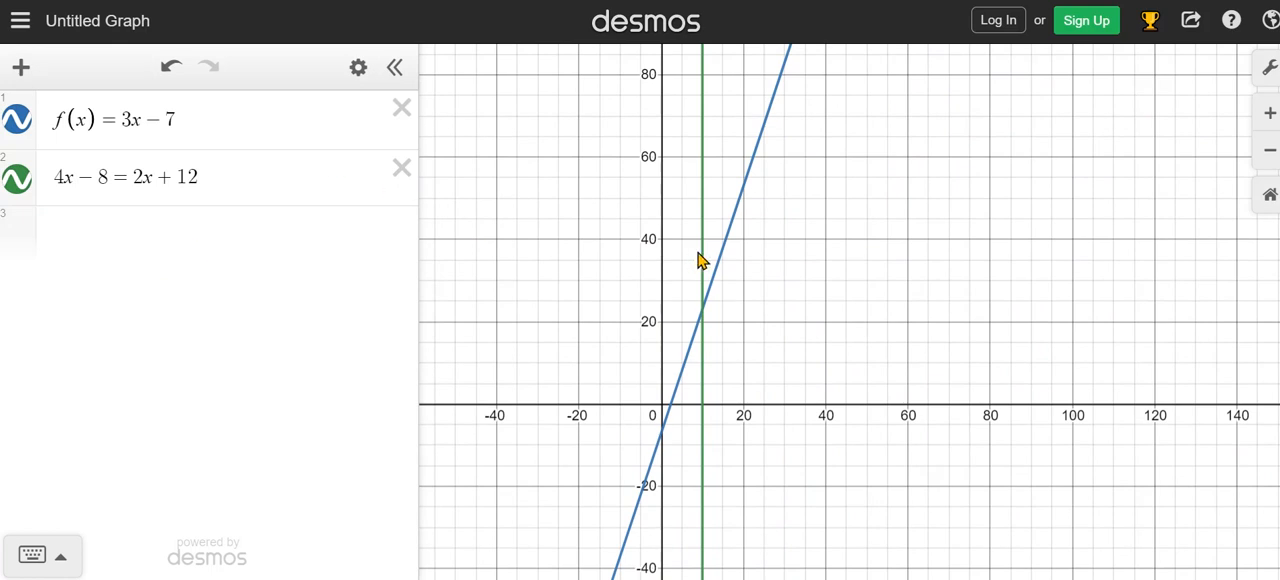
{"action": "scroll", "coordinate": [828, 229], "scroll_direction": "down", "scroll_amount": 3}
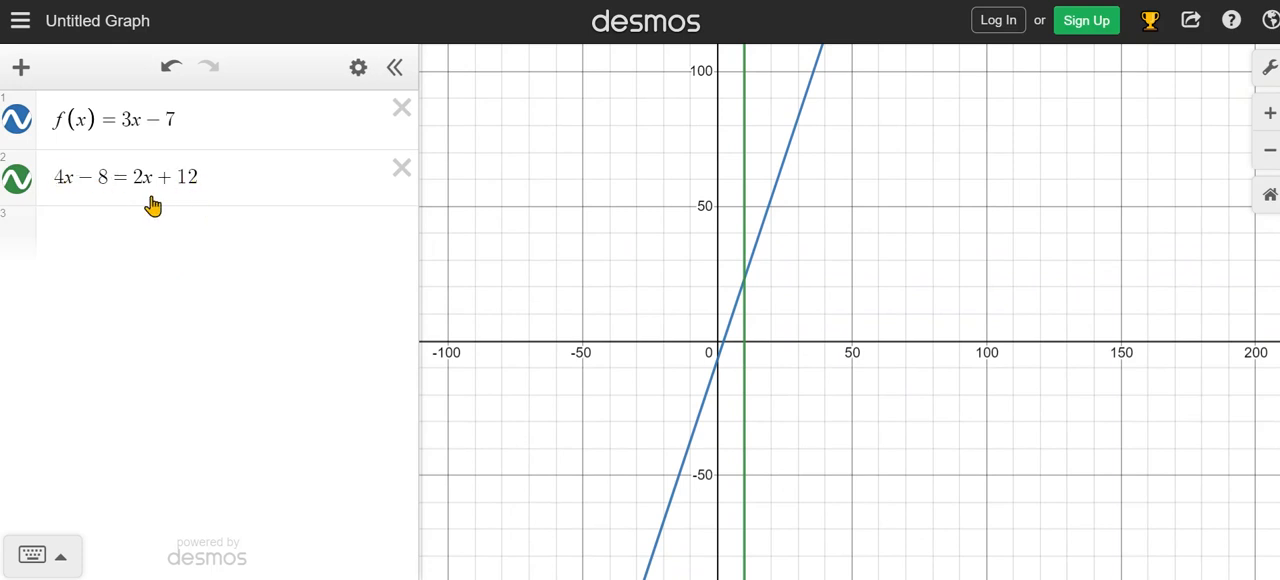
{"action": "scroll", "coordinate": [895, 255], "scroll_direction": "up", "scroll_amount": 2}
{"action": "scroll", "coordinate": [895, 255], "scroll_direction": "up", "scroll_amount": 1}
{"action": "left_click_drag", "start_coordinate": [617, 218], "coordinate": [718, 276]}
Append + 5y to the right side of the second equation and inspect its graph.
{"action": "left_click", "coordinate": [215, 177]}
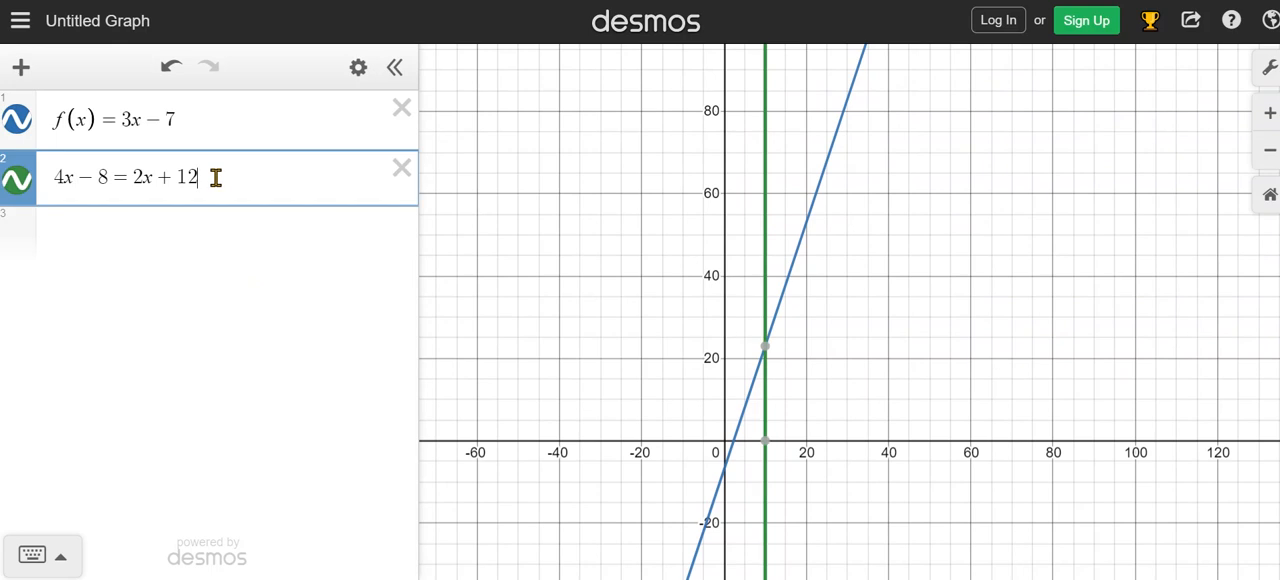
{"action": "type", "text": "-"}
{"action": "type", "text": "5y"}
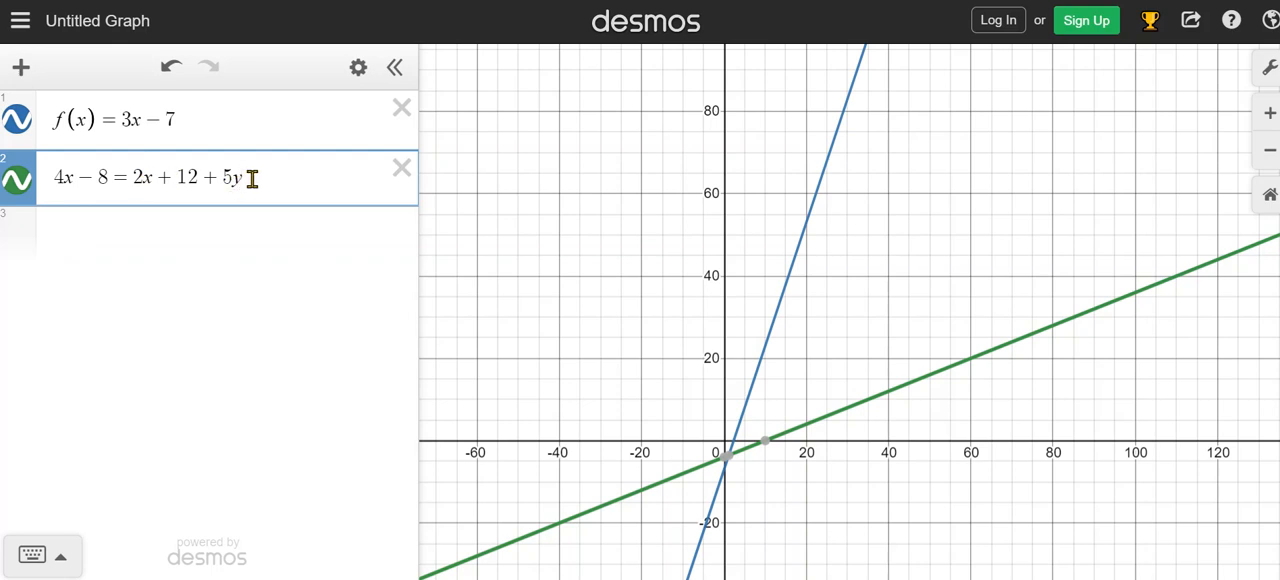
{"action": "scroll", "coordinate": [827, 430], "scroll_direction": "down", "scroll_amount": 3}
{"action": "left_click_drag", "start_coordinate": [797, 492], "coordinate": [797, 329]}
{"action": "scroll", "coordinate": [803, 318], "scroll_direction": "down", "scroll_amount": 3}
{"action": "scroll", "coordinate": [811, 337], "scroll_direction": "down", "scroll_amount": 1}
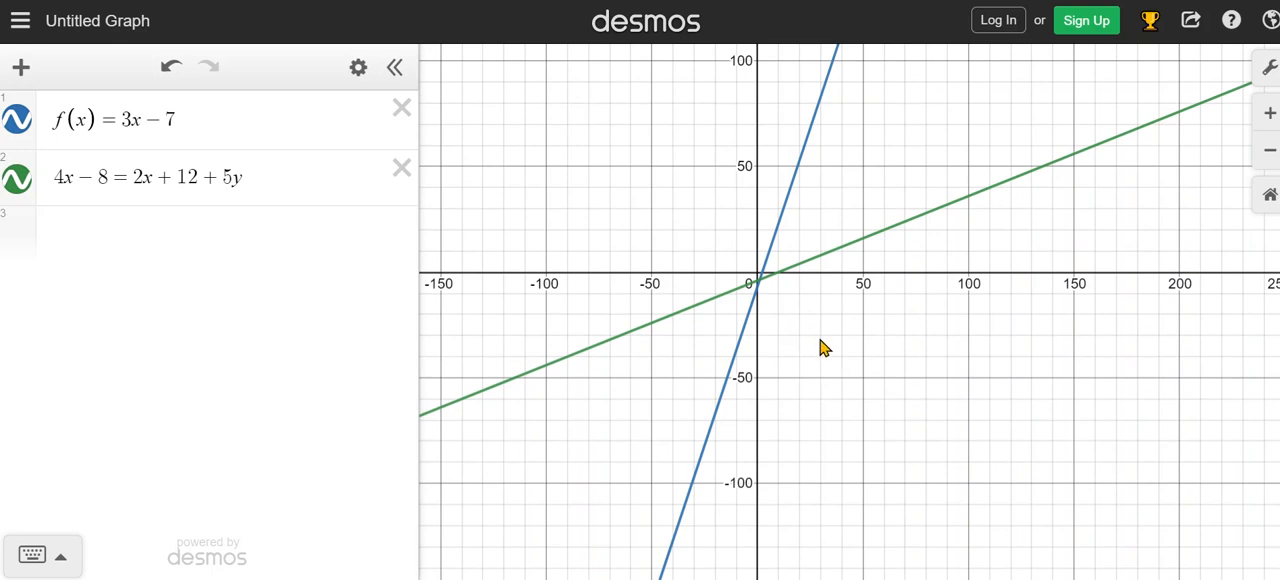
{"action": "scroll", "coordinate": [823, 347], "scroll_direction": "up", "scroll_amount": 3}
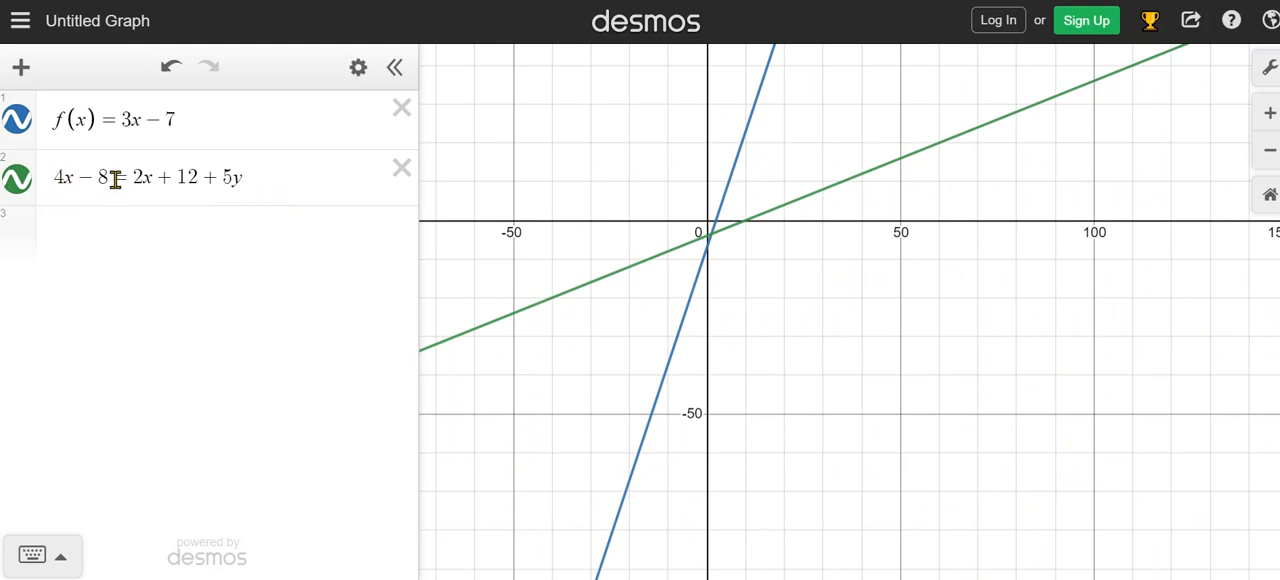
Insert − y after the 8 on the left side of the second equation and inspect its graph.
{"action": "left_click", "coordinate": [114, 178]}
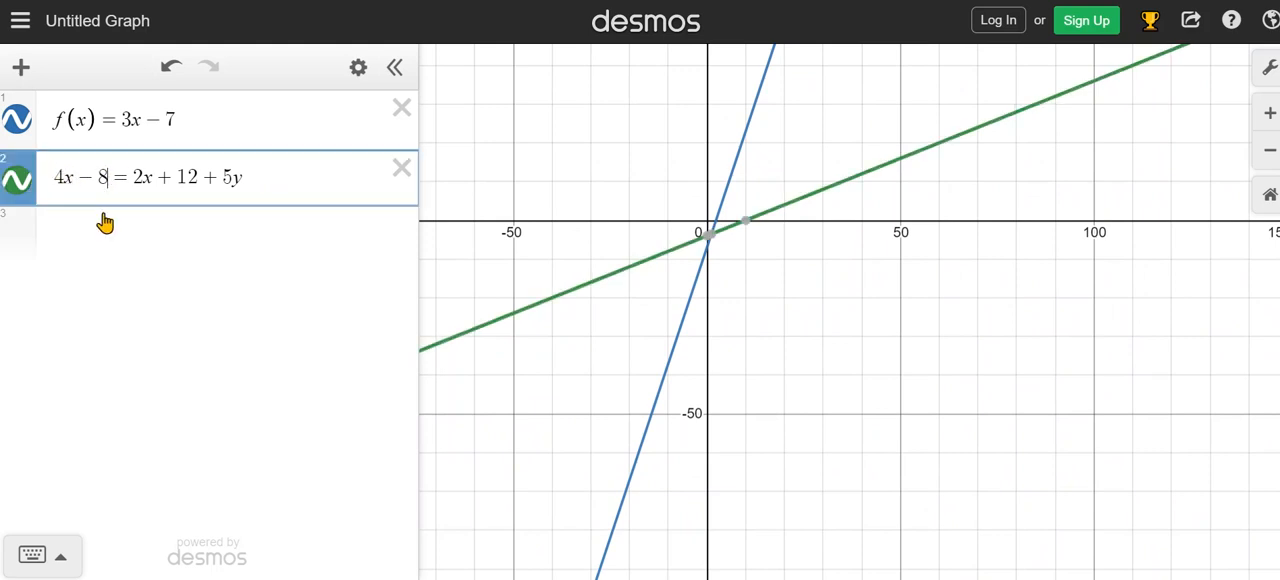
{"action": "type", "text": "-y"}
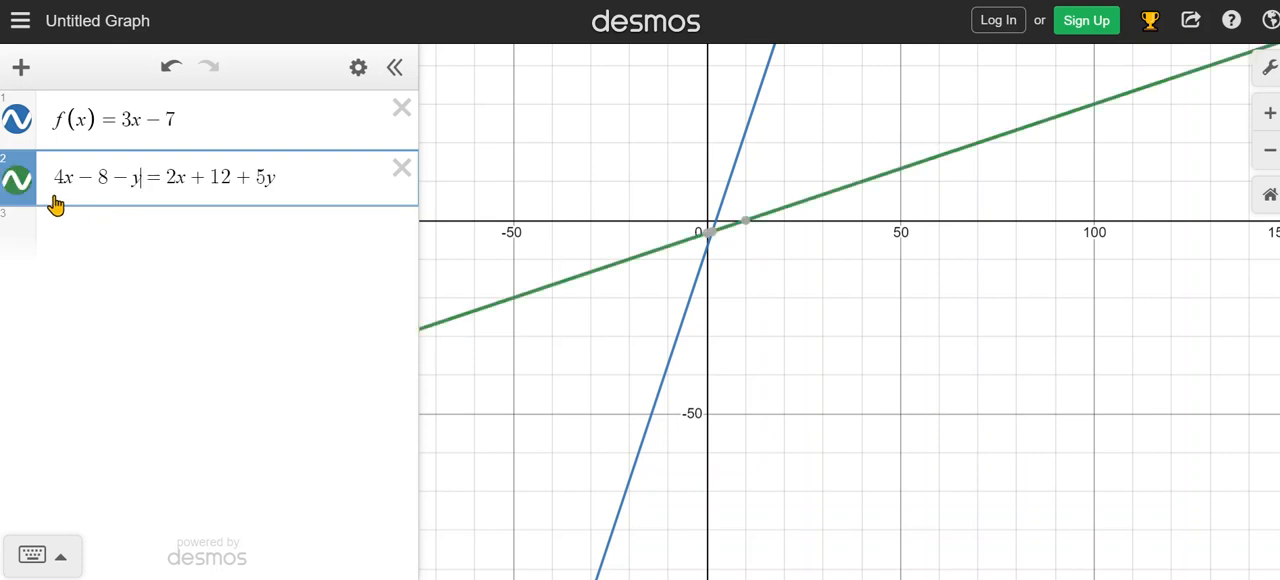
{"action": "scroll", "coordinate": [797, 355], "scroll_direction": "up", "scroll_amount": 1}
{"action": "scroll", "coordinate": [797, 355], "scroll_direction": "down", "scroll_amount": 1}
{"action": "scroll", "coordinate": [797, 355], "scroll_direction": "up", "scroll_amount": 2}
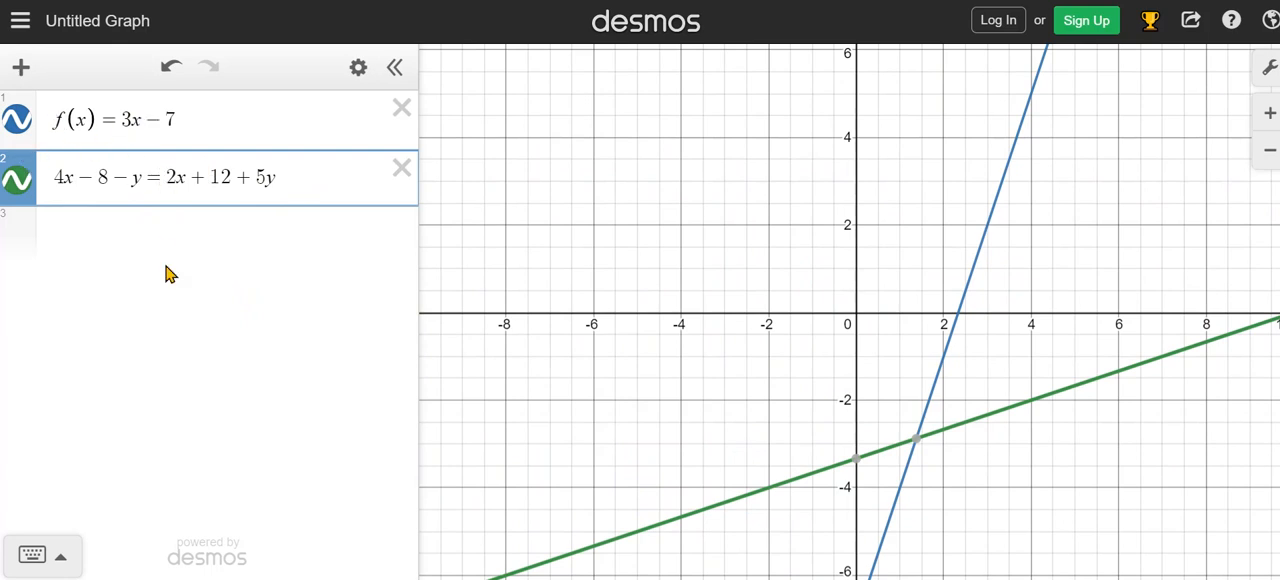
Hide the graphs of f(x) = 3x − 7 and the second equation, and show both again.
{"action": "left_click", "coordinate": [16, 122]}
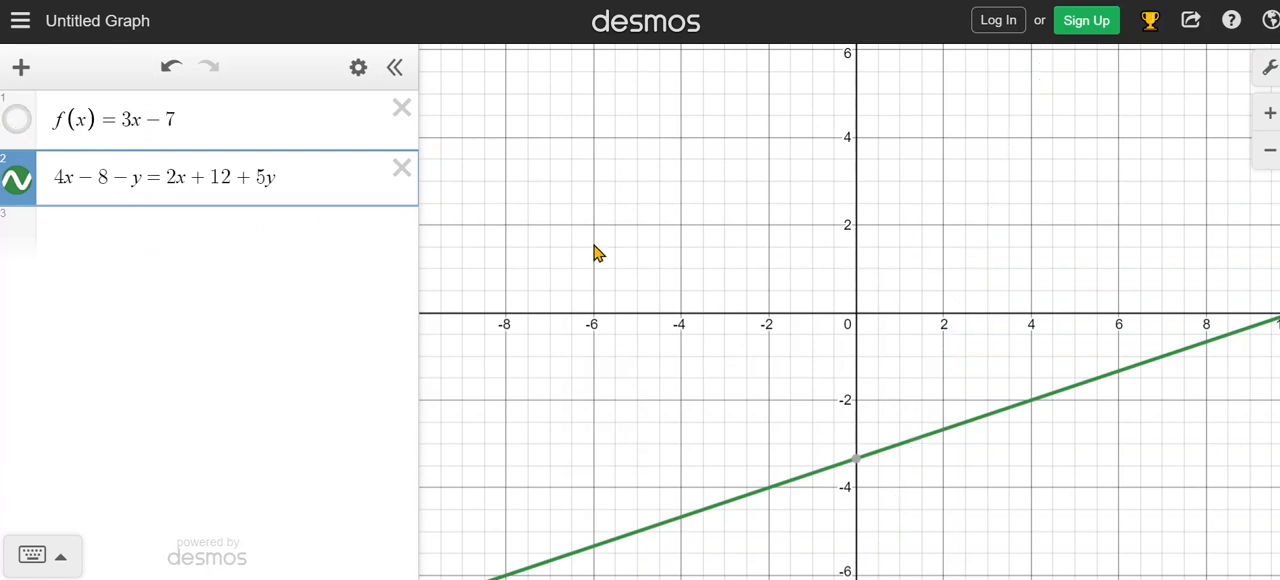
{"action": "left_click", "coordinate": [17, 124]}
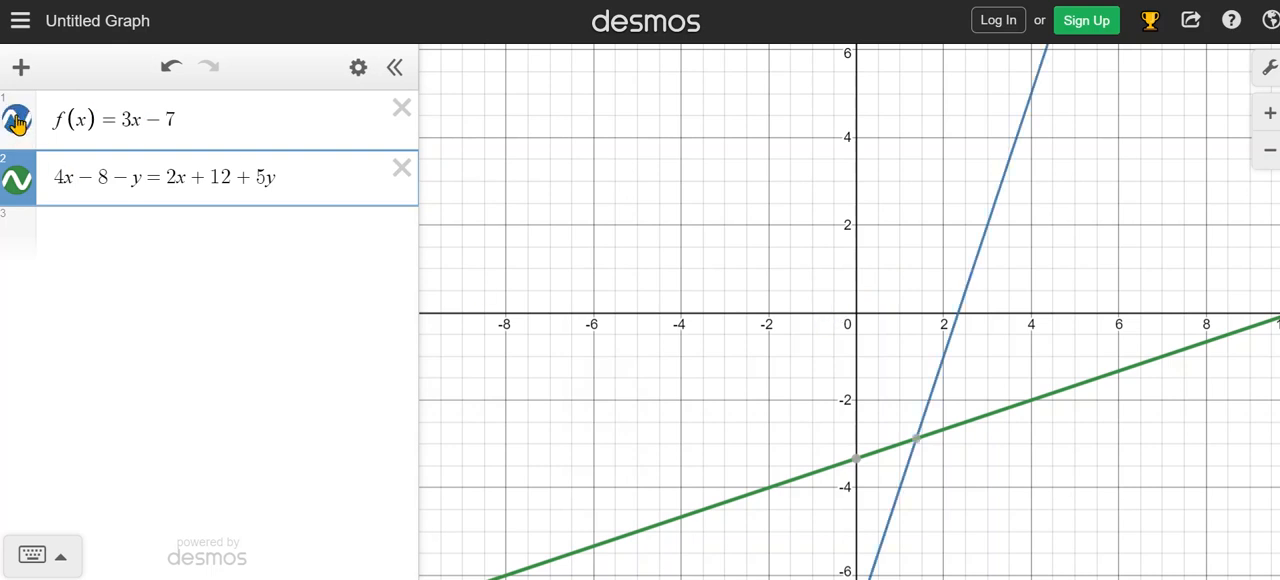
{"action": "left_click", "coordinate": [17, 123]}
{"action": "left_click", "coordinate": [17, 123]}
{"action": "left_click", "coordinate": [17, 122]}
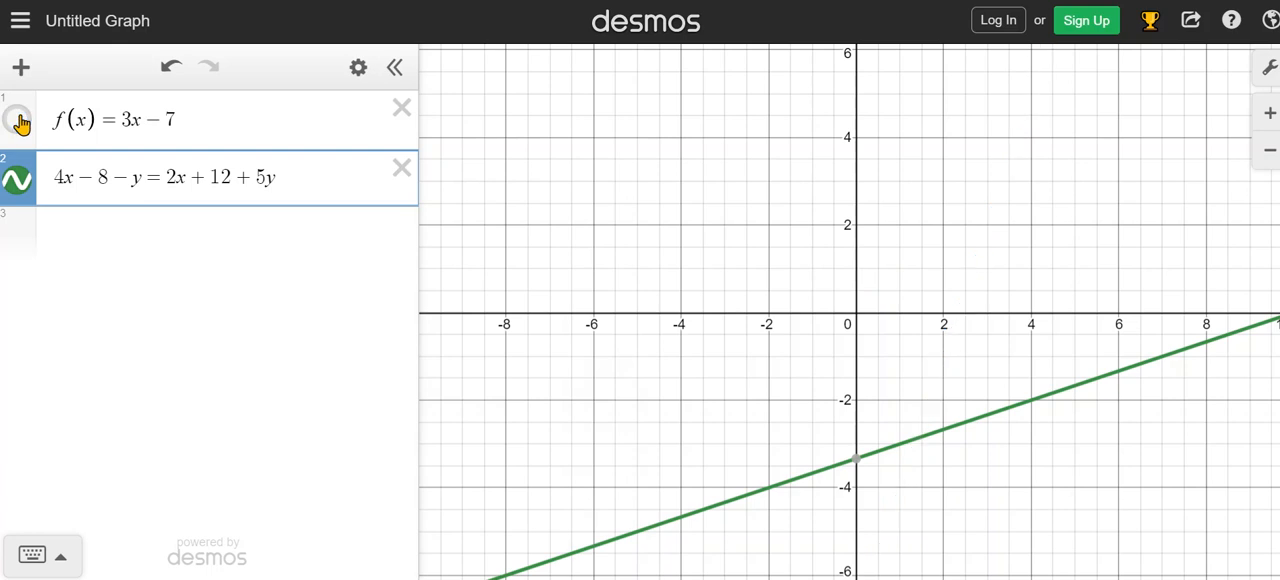
{"action": "left_click", "coordinate": [17, 182]}
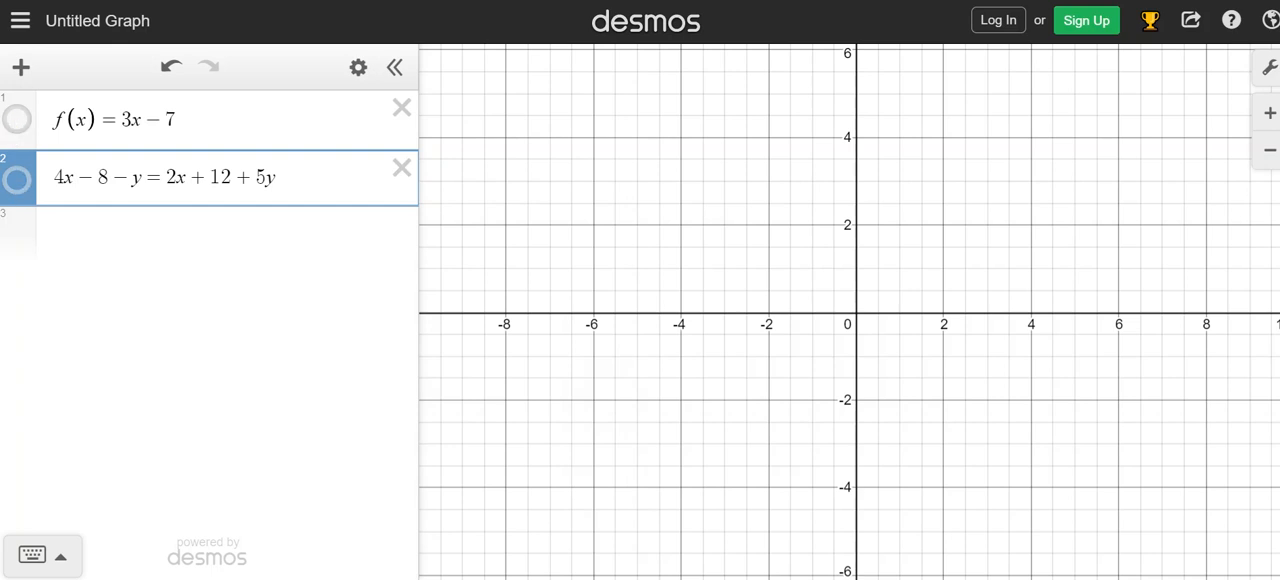
{"action": "left_click", "coordinate": [18, 122]}
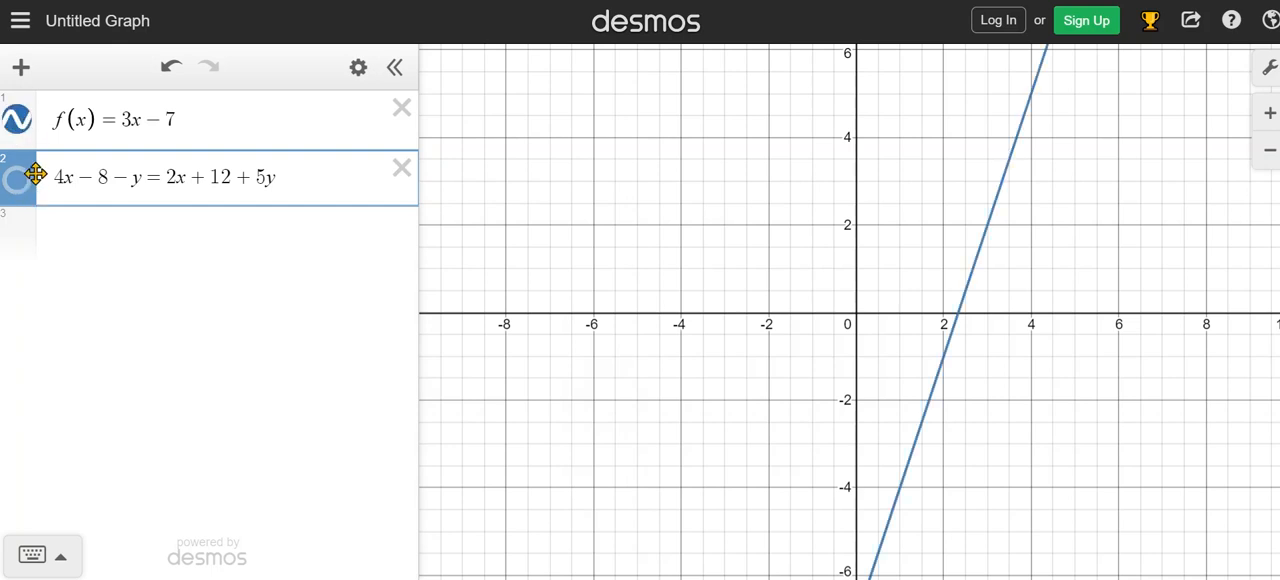
{"action": "left_click", "coordinate": [22, 185]}
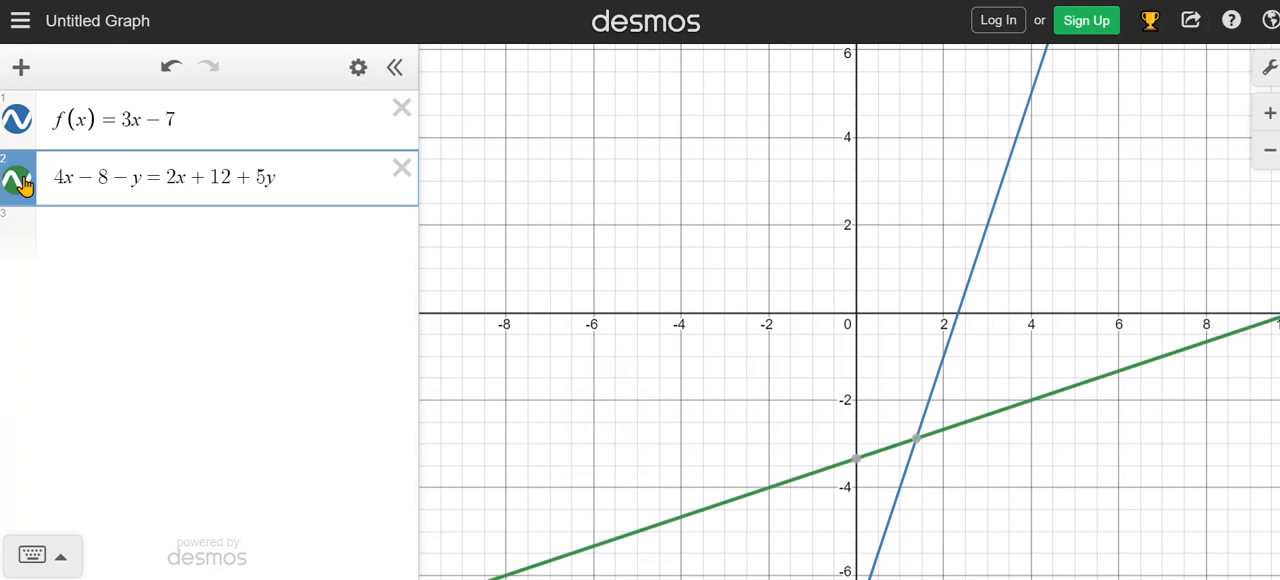
{"action": "left_click", "coordinate": [20, 123]}
{"action": "left_click", "coordinate": [20, 123]}
Hide the graph of f(x) and inspect the y- and x-intercepts of the second equation's line.
{"action": "left_click_drag", "start_coordinate": [1048, 500], "coordinate": [929, 378]}
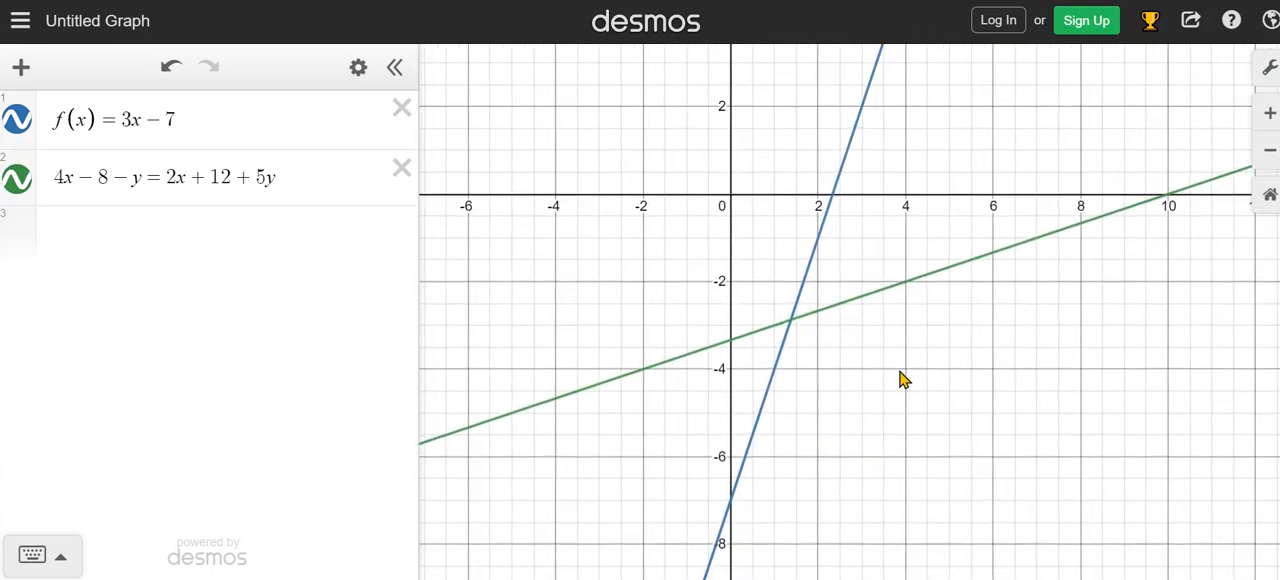
{"action": "left_click", "coordinate": [18, 128]}
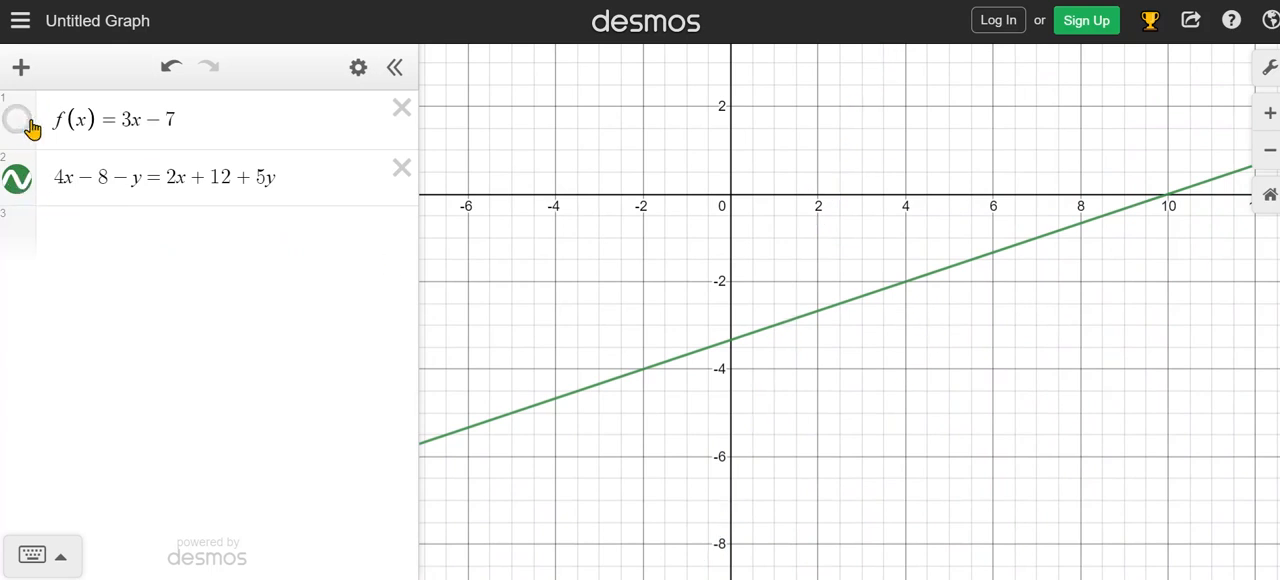
{"action": "left_click", "coordinate": [882, 293]}
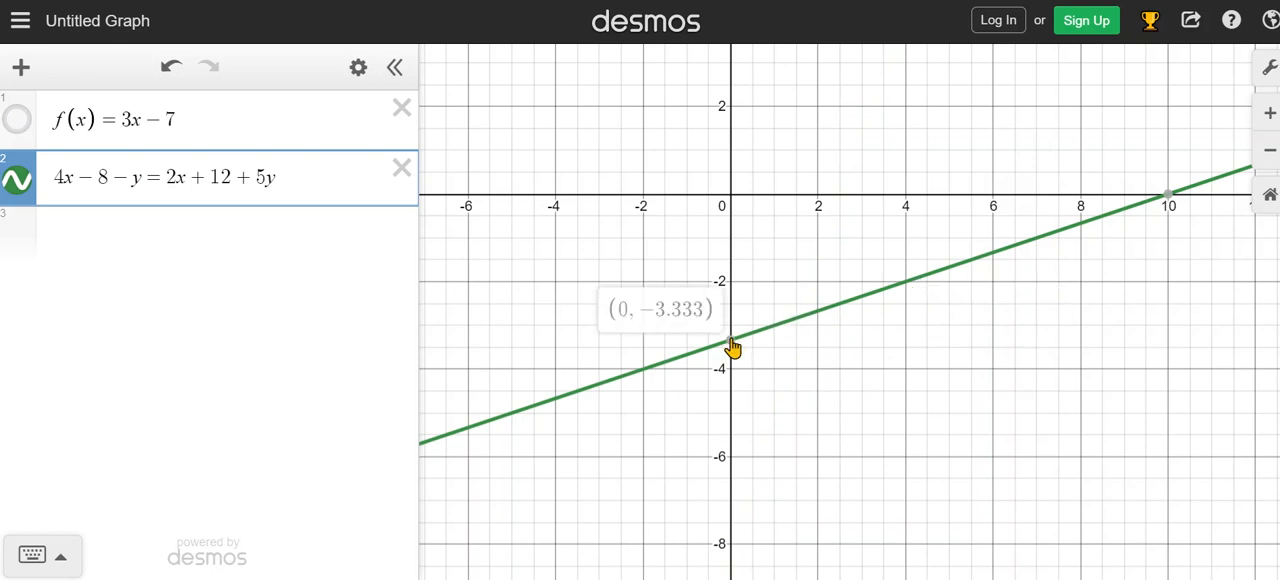
{"action": "mouse_move", "coordinate": [732, 352]}
{"action": "mouse_move", "coordinate": [1167, 199]}
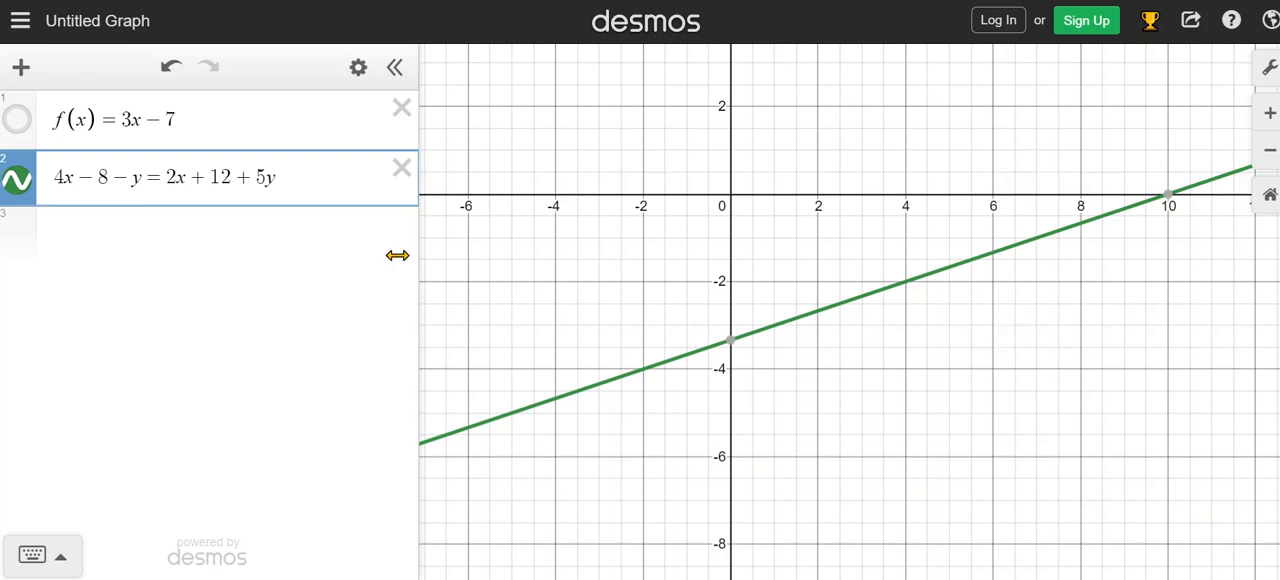
Show f(x) in place of the second equation's graph and inspect the x- and y-intercepts of its line.
{"action": "left_click", "coordinate": [18, 122]}
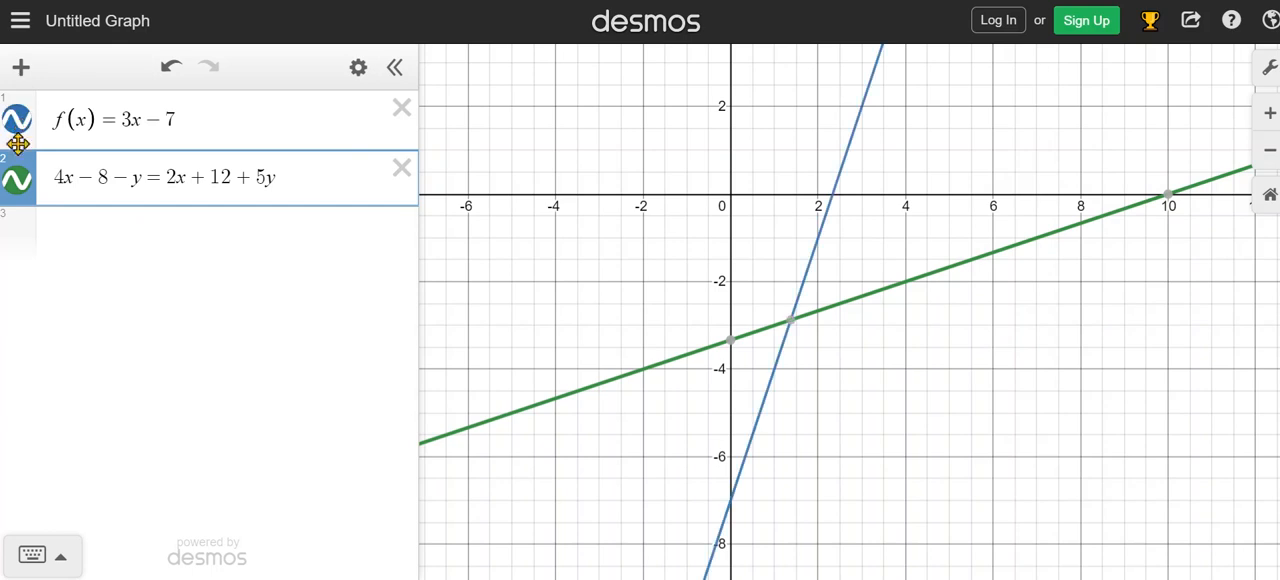
{"action": "left_click", "coordinate": [17, 180]}
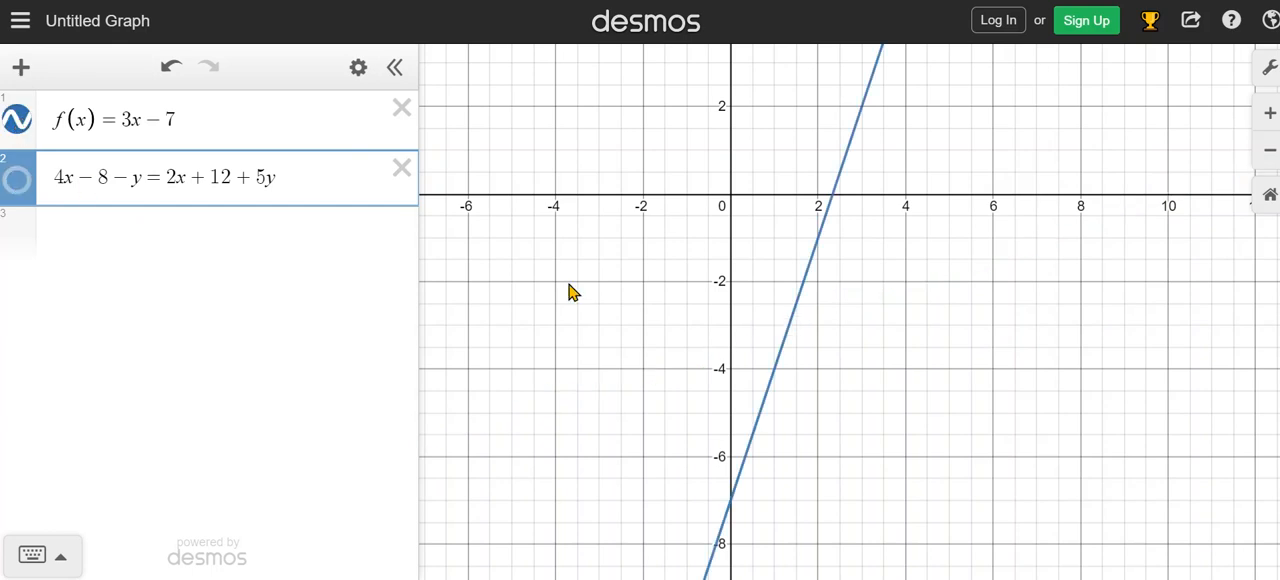
{"action": "left_click", "coordinate": [808, 288]}
{"action": "mouse_move", "coordinate": [833, 205]}
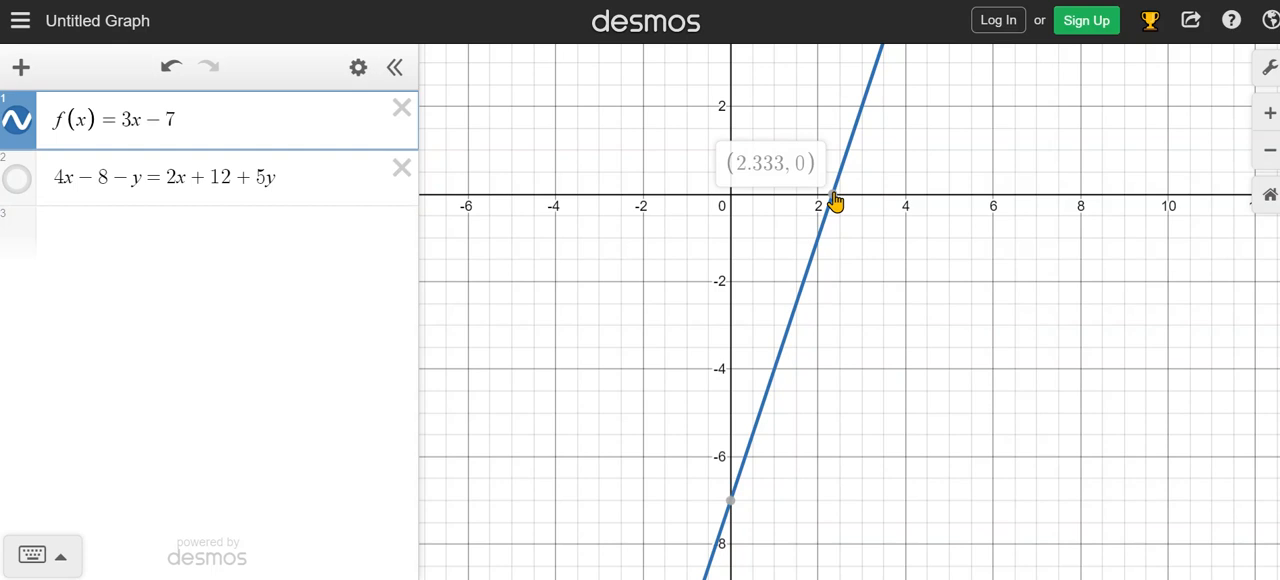
{"action": "mouse_move", "coordinate": [734, 507]}
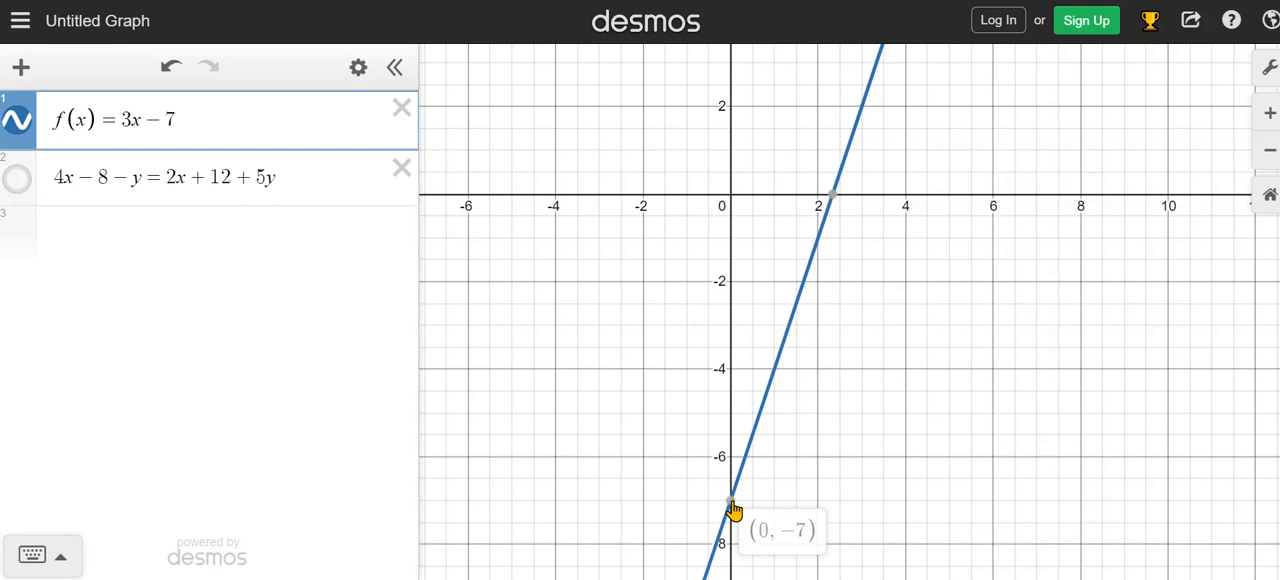
Show the second equation's graph again and inspect the point where the two lines intersect.
{"action": "left_click", "coordinate": [18, 178]}
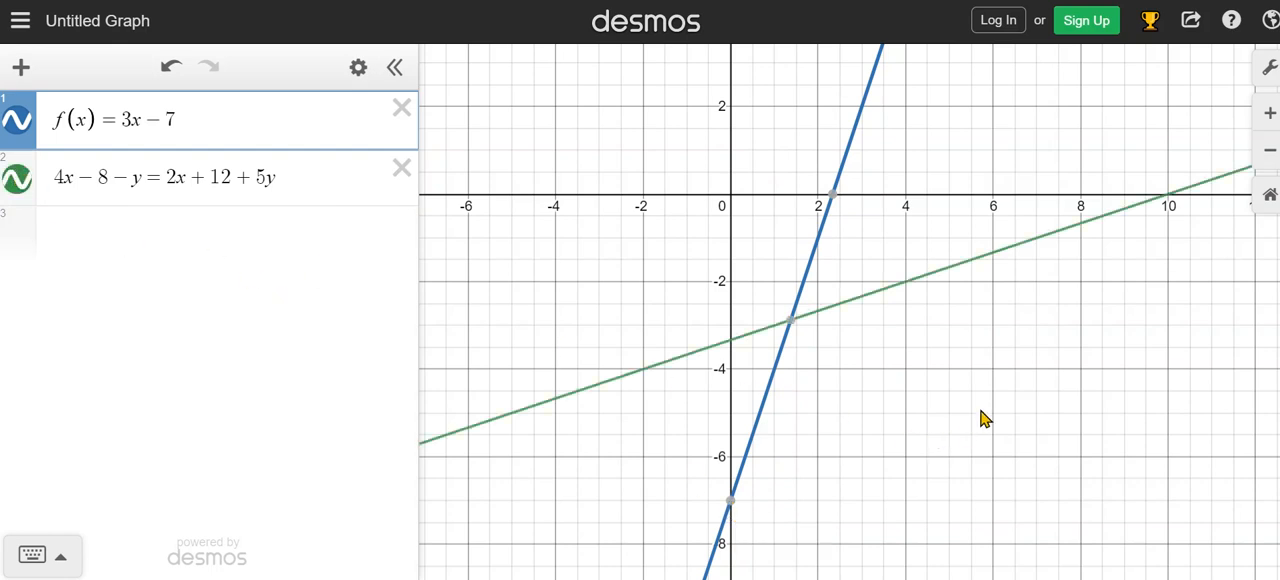
{"action": "left_click", "coordinate": [852, 279]}
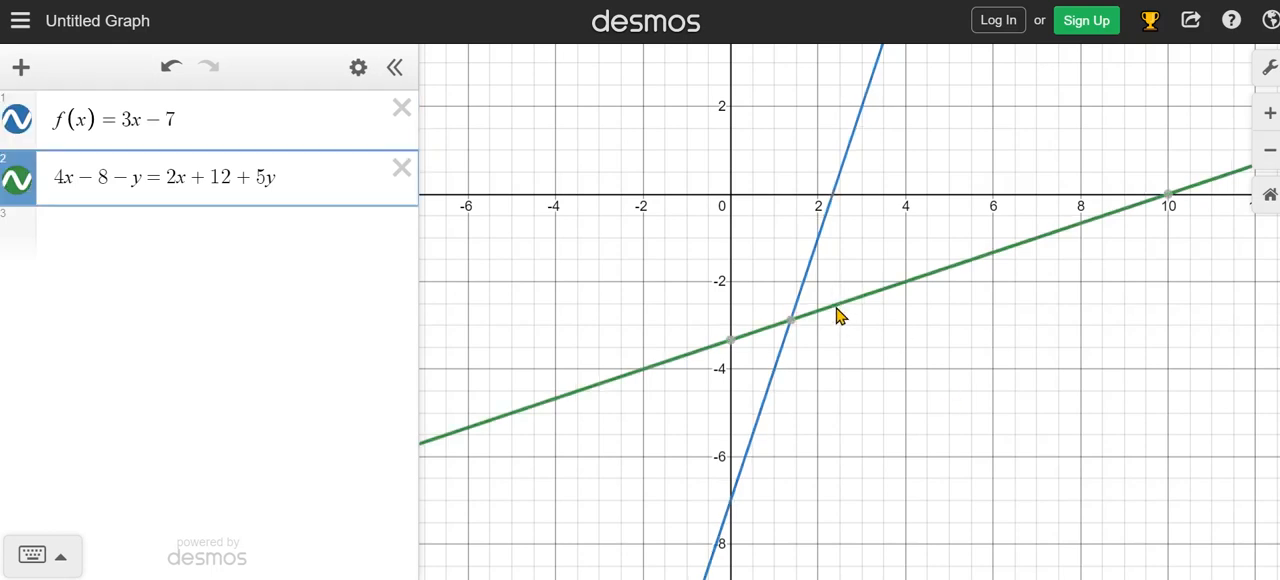
{"action": "left_click", "coordinate": [817, 272]}
{"action": "mouse_move", "coordinate": [792, 326]}
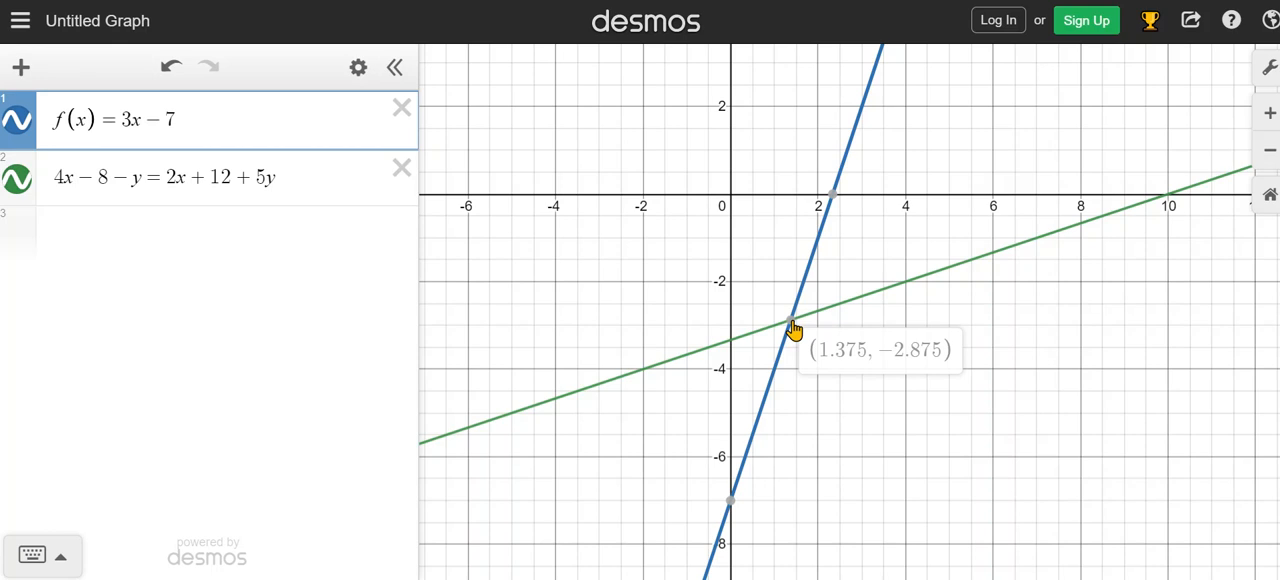
Add y = x² as the third expression.
{"action": "left_click", "coordinate": [92, 231]}
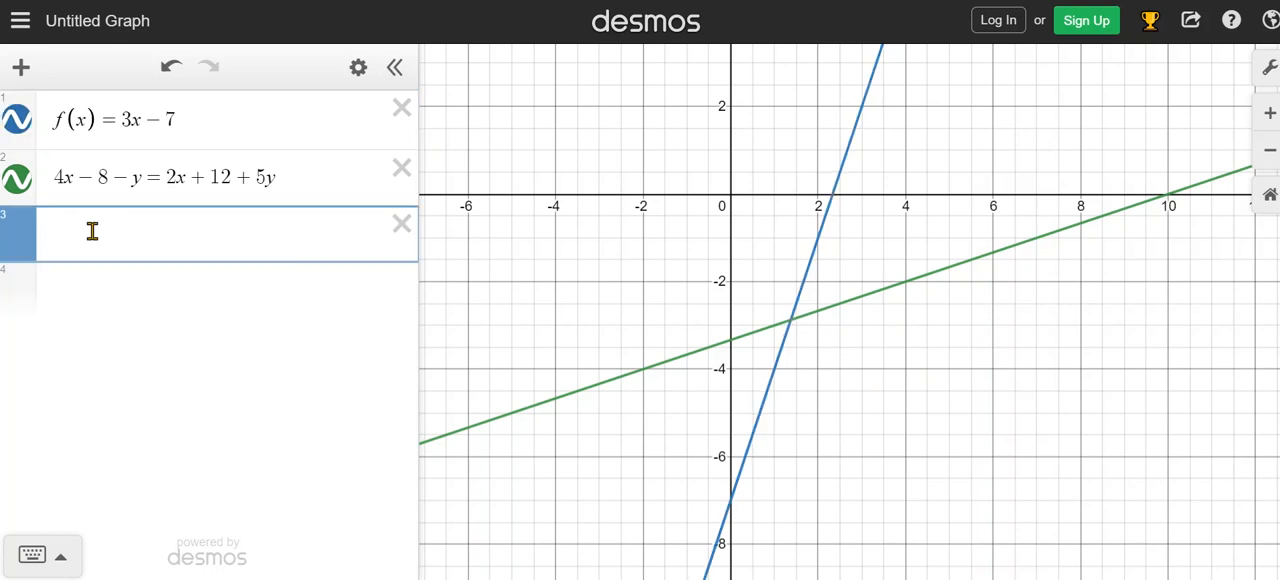
{"action": "type", "text": "y = x"}
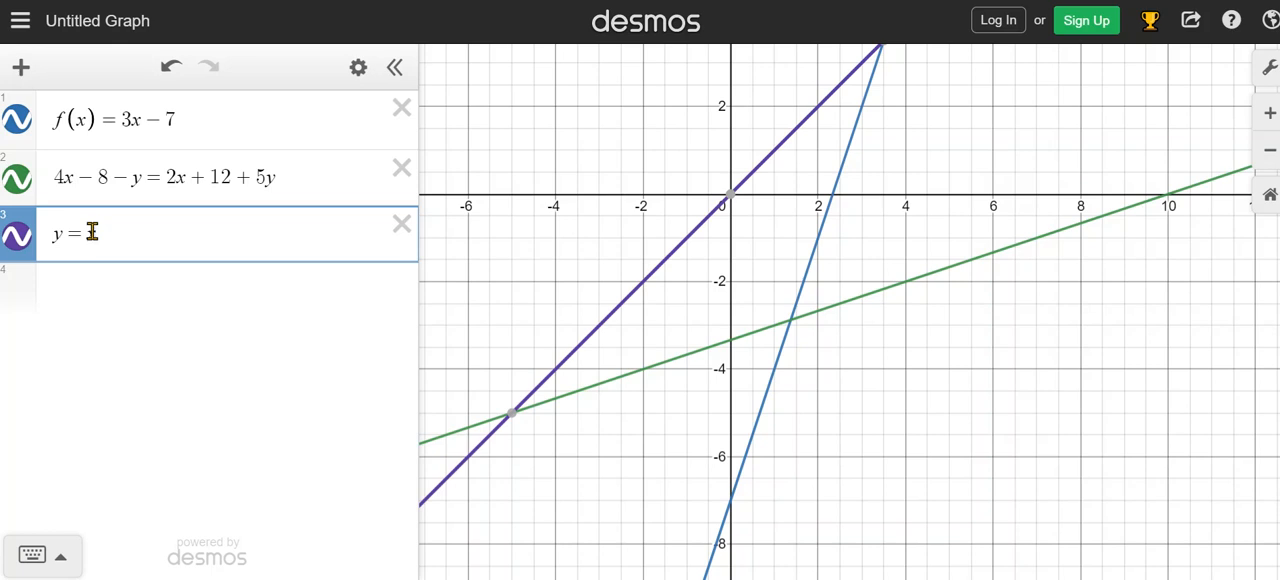
{"action": "type", "text": "^"}
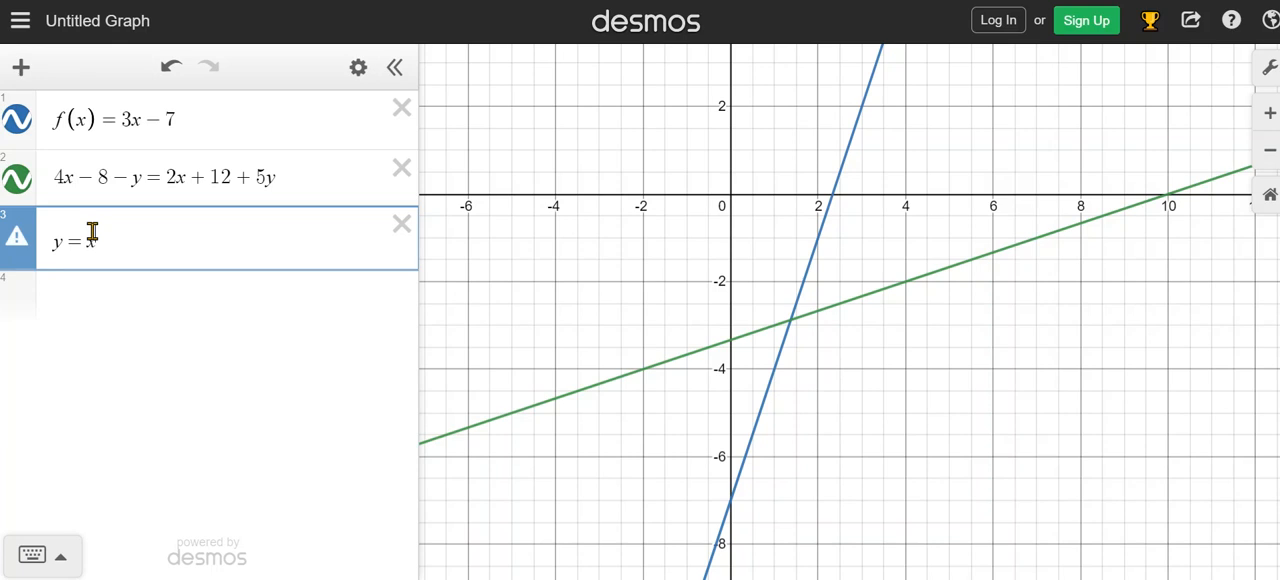
{"action": "type", "text": "2"}
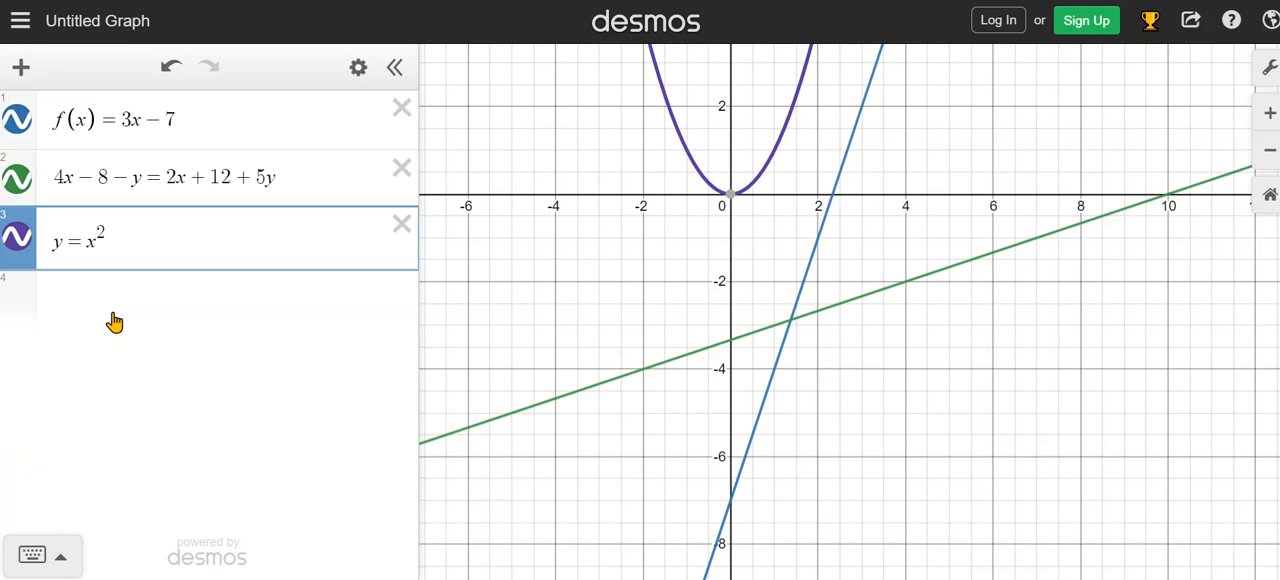
Append + 5x − 2 to the third expression so it reads y = x² + 5x − 2.
{"action": "type", "text": "+ 5x "}
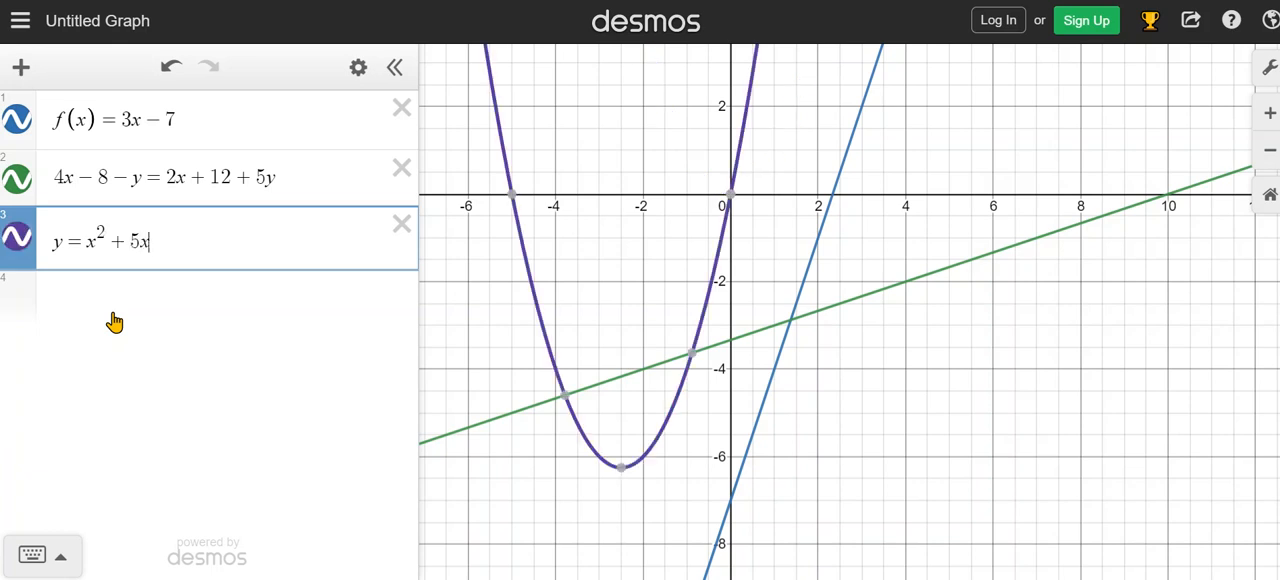
{"action": "type", "text": "- "}
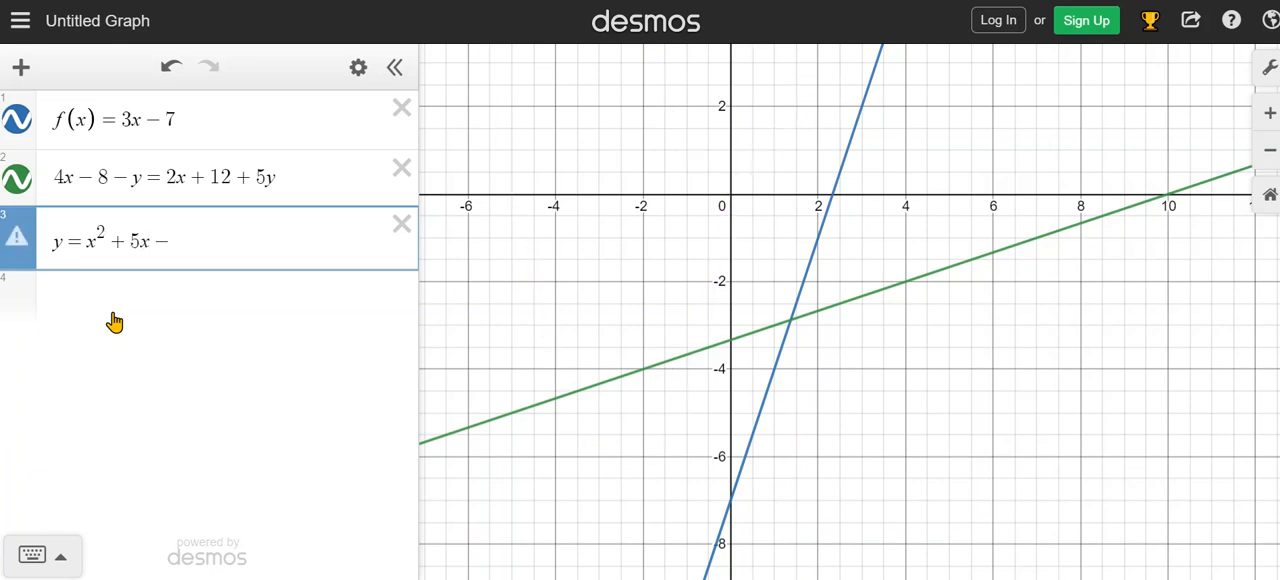
{"action": "type", "text": "2"}
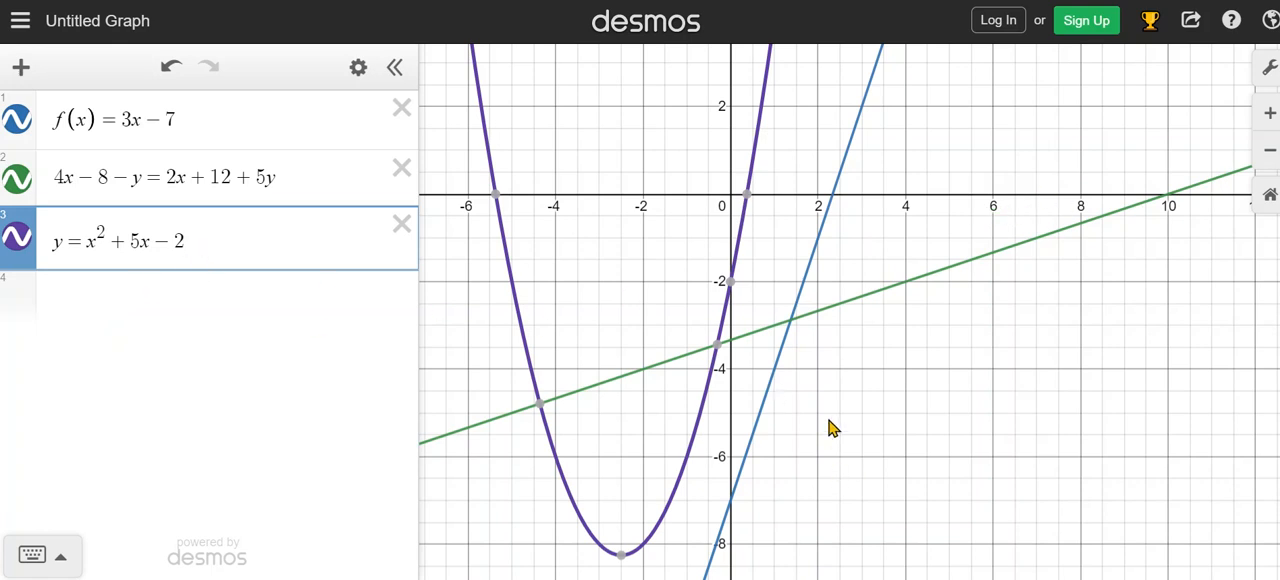
Hide the graph of f(x) and inspect the parabola's intercepts and its intersections with the remaining line.
{"action": "left_click", "coordinate": [16, 119]}
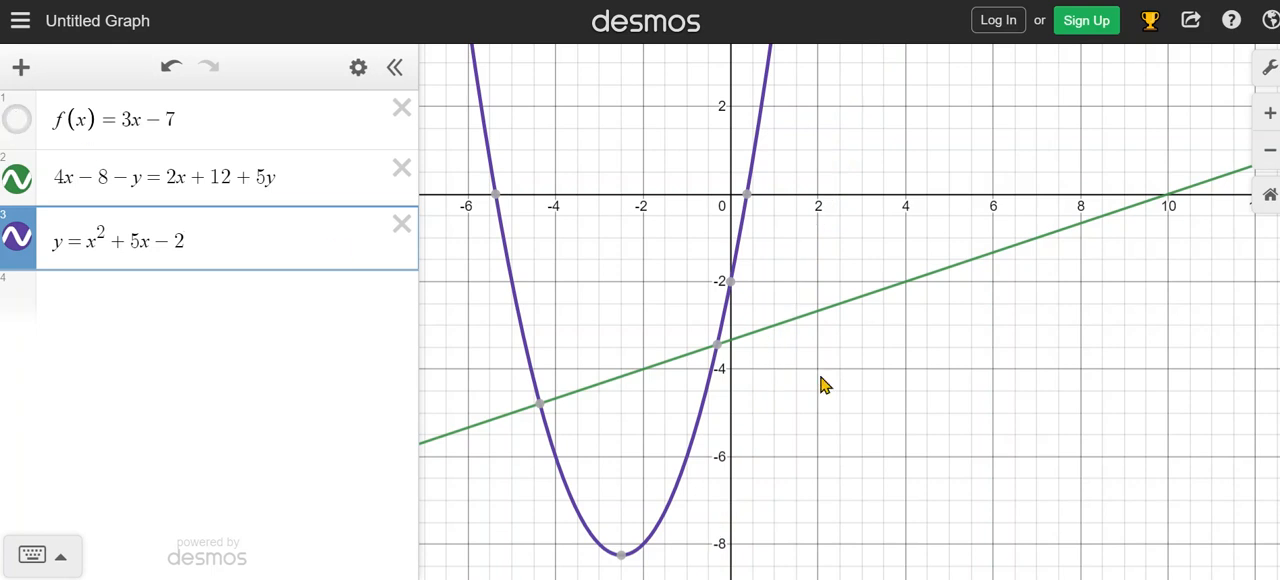
{"action": "scroll", "coordinate": [843, 391], "scroll_direction": "down", "scroll_amount": 3}
{"action": "scroll", "coordinate": [851, 369], "scroll_direction": "down", "scroll_amount": 2}
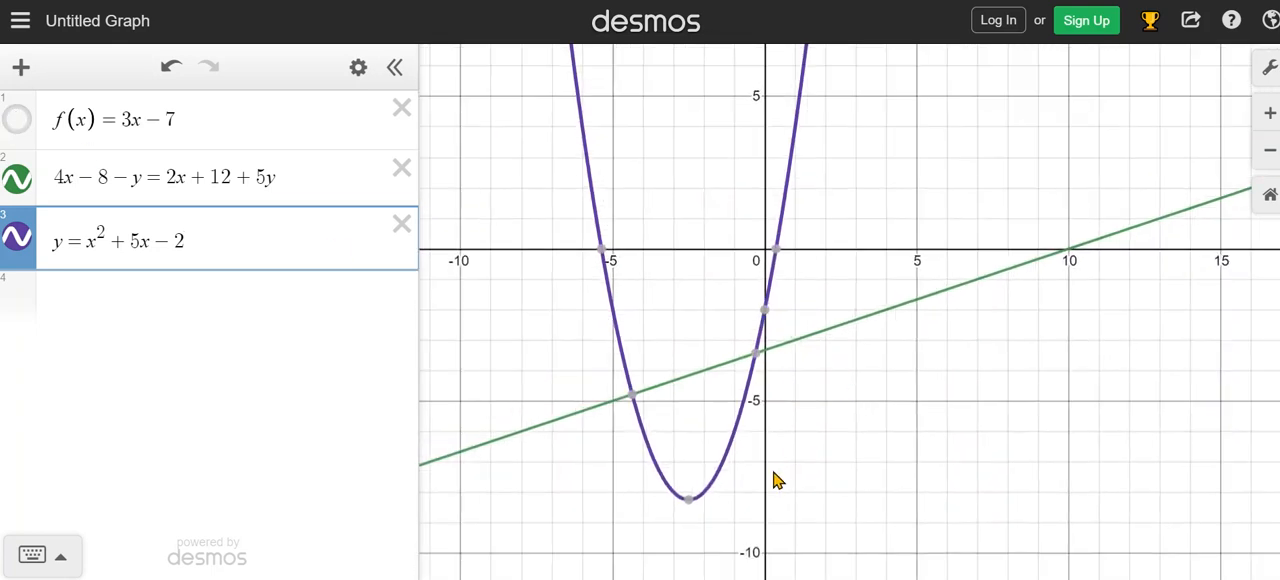
{"action": "left_click_drag", "start_coordinate": [774, 477], "coordinate": [806, 386]}
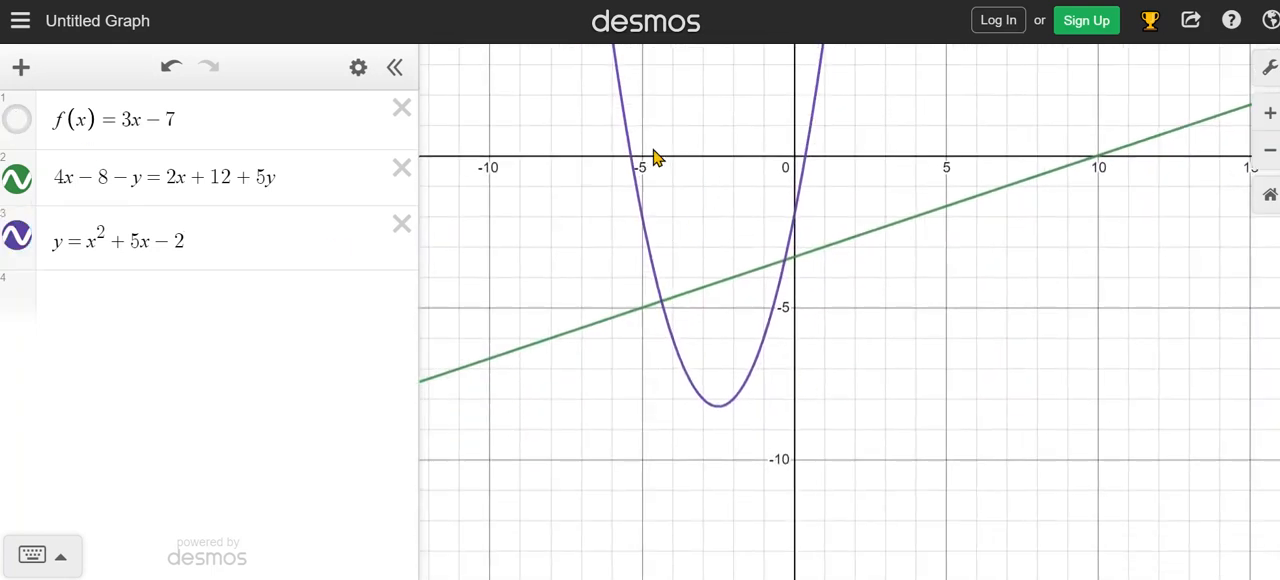
{"action": "left_click", "coordinate": [640, 196]}
{"action": "mouse_move", "coordinate": [634, 163]}
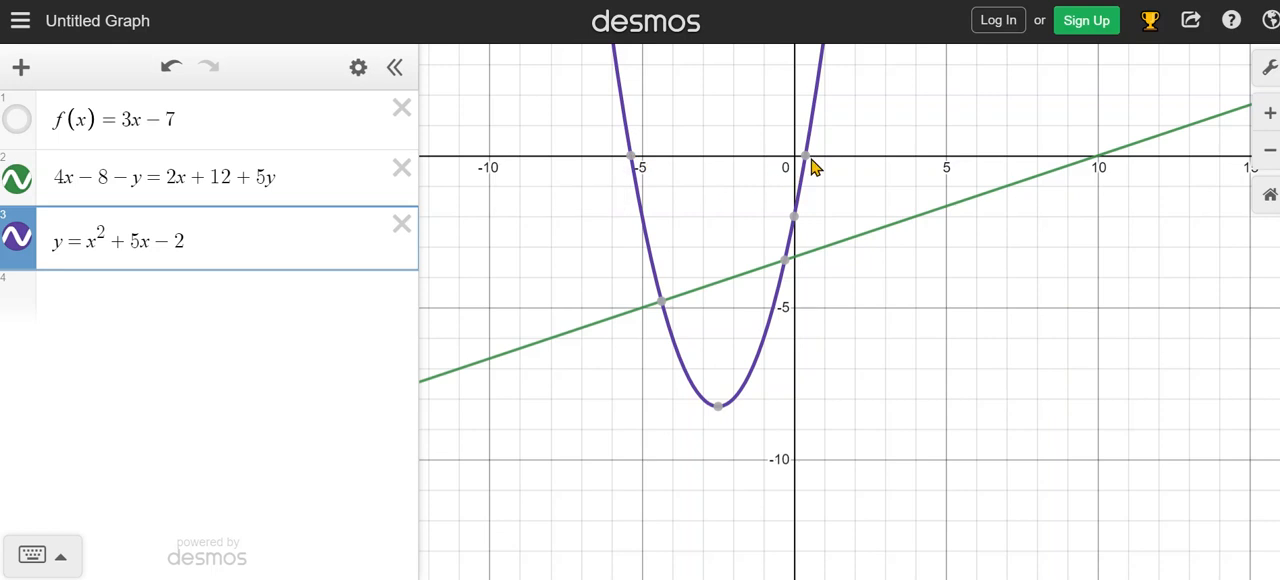
{"action": "mouse_move", "coordinate": [795, 221]}
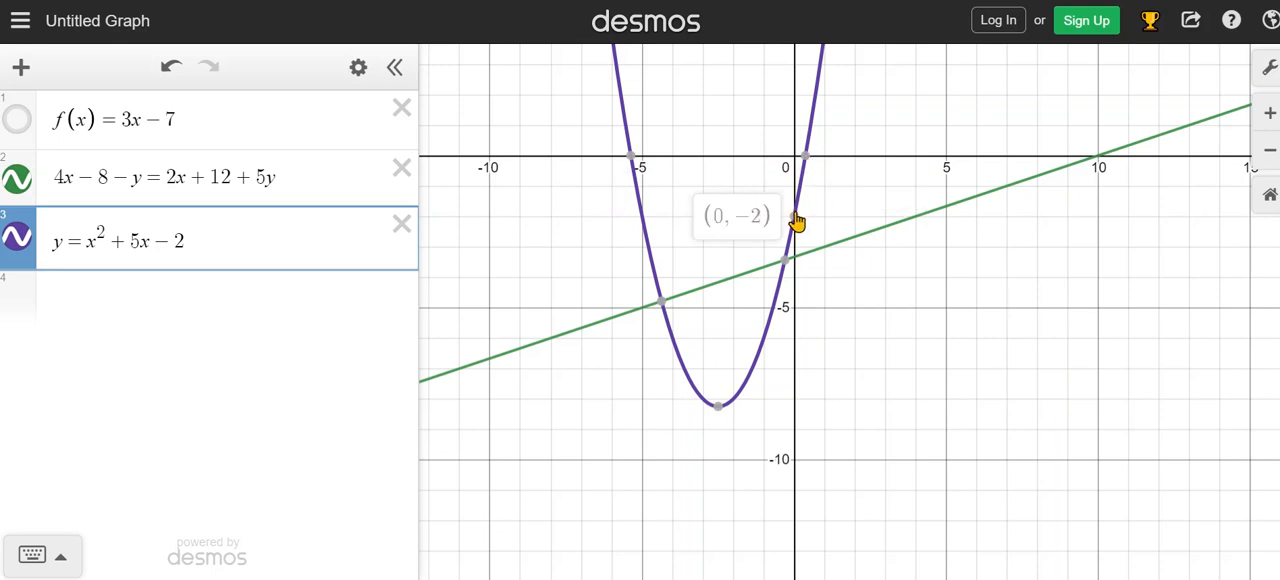
{"action": "mouse_move", "coordinate": [667, 310]}
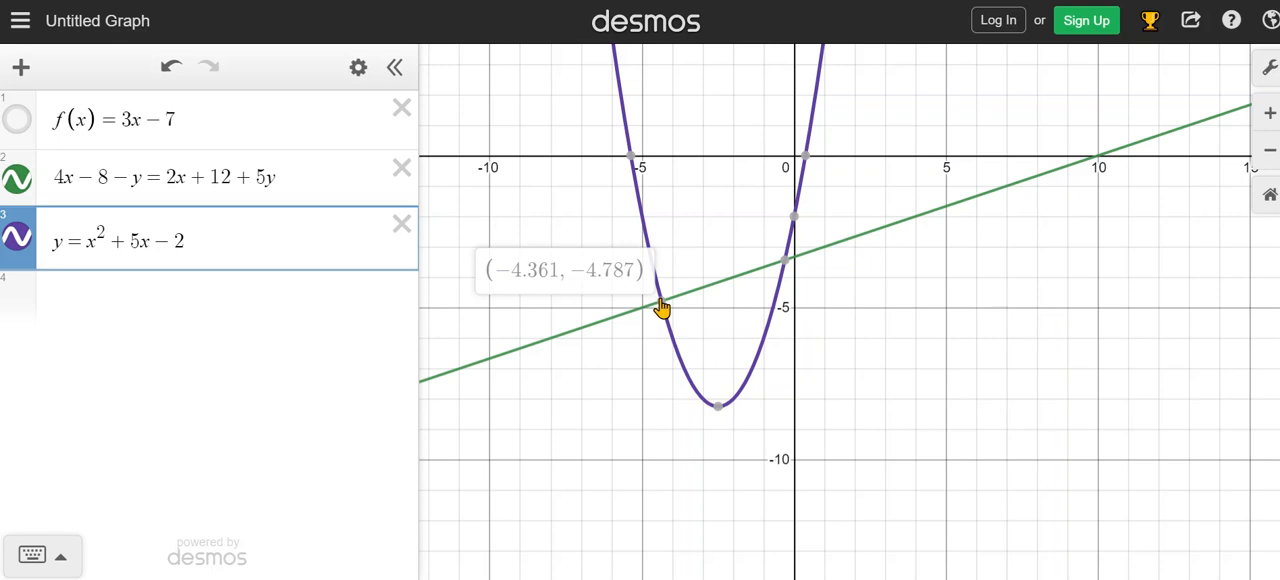
{"action": "mouse_move", "coordinate": [787, 266]}
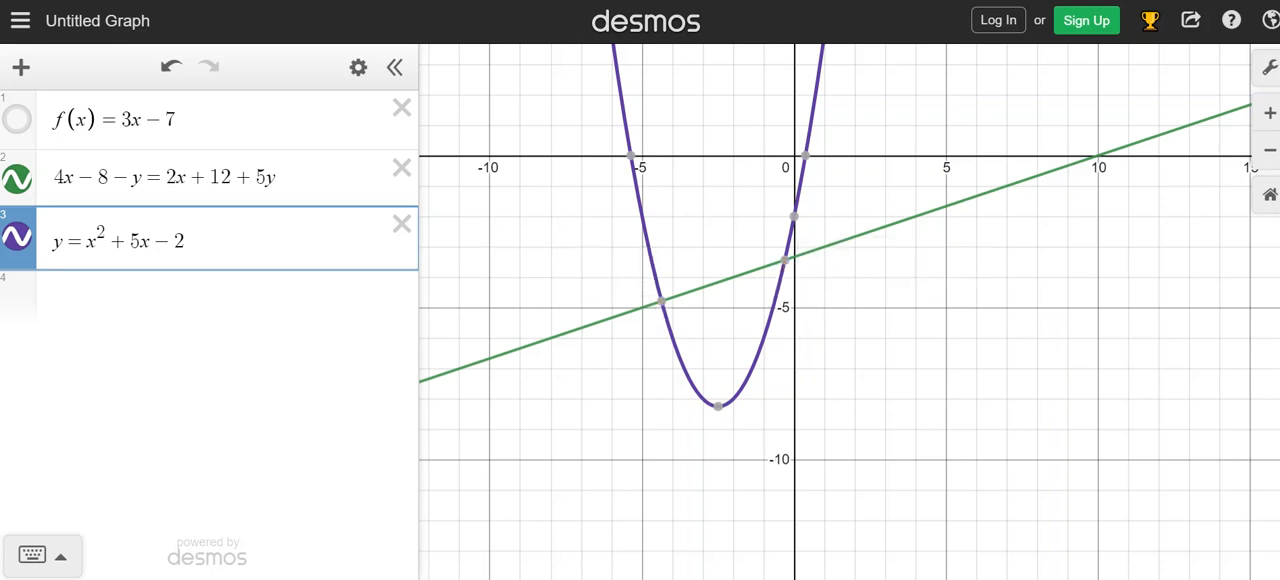
Hide the second equation's graph and select the third expression to mark the parabola's key points.
{"action": "left_click", "coordinate": [1270, 196]}
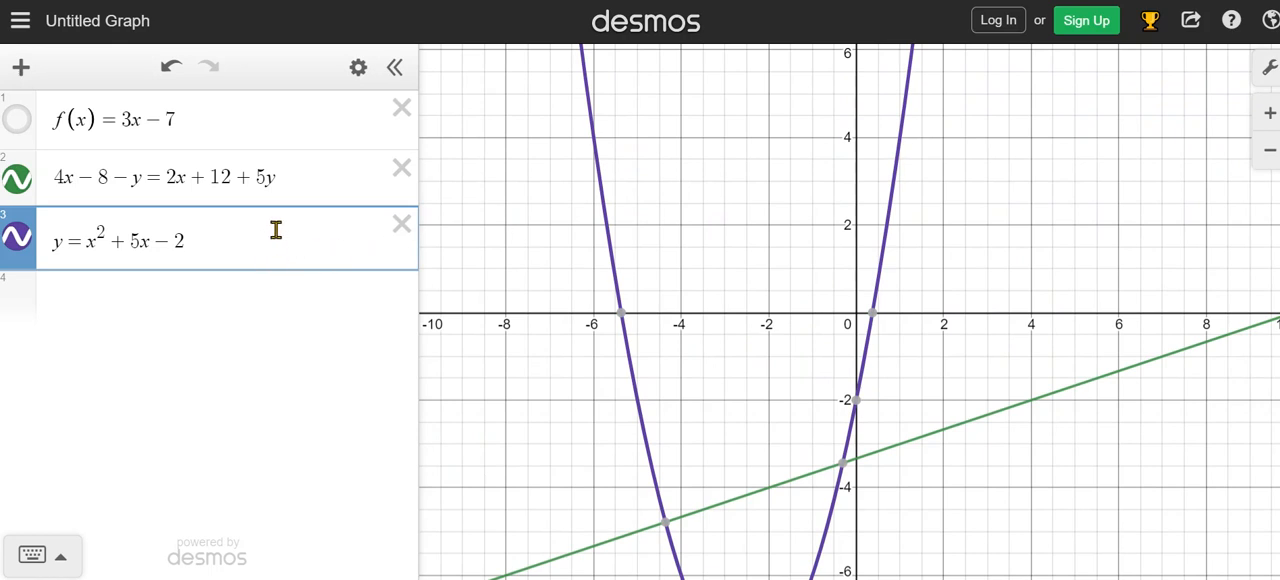
{"action": "left_click", "coordinate": [17, 180]}
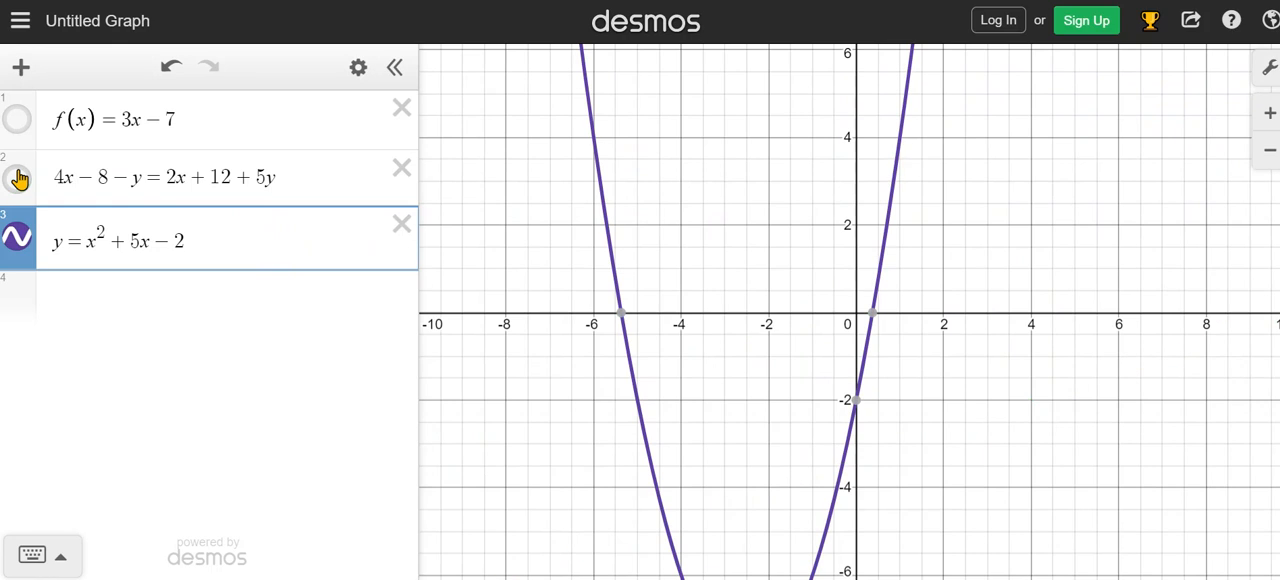
{"action": "scroll", "coordinate": [590, 318], "scroll_direction": "down", "scroll_amount": 3}
{"action": "left_click", "coordinate": [594, 320]}
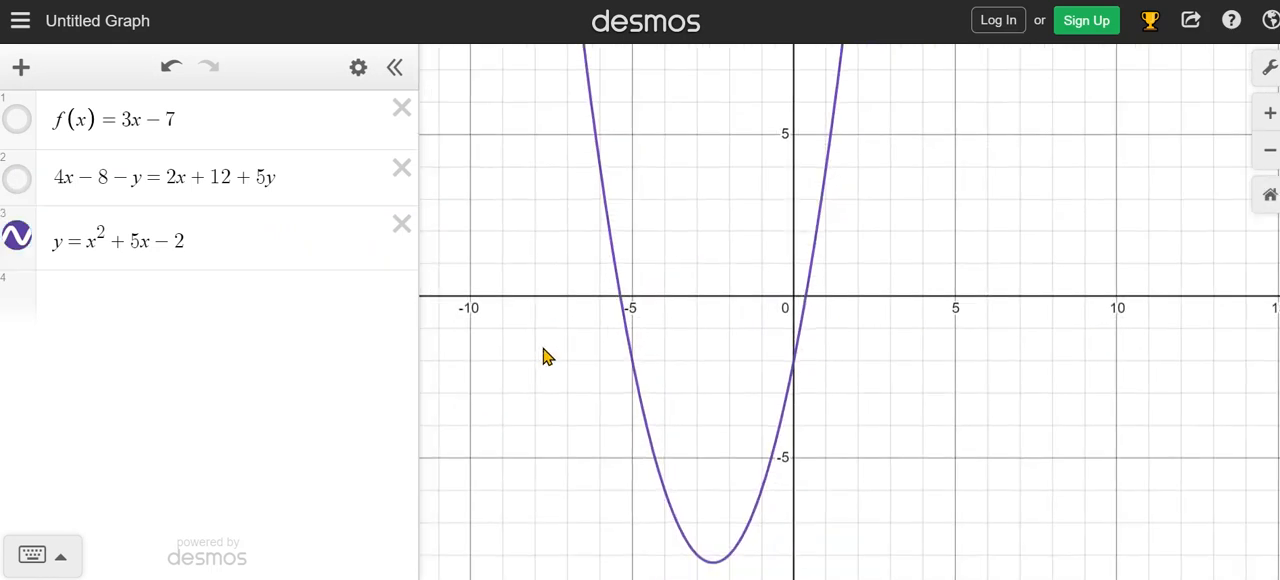
{"action": "left_click", "coordinate": [265, 236]}
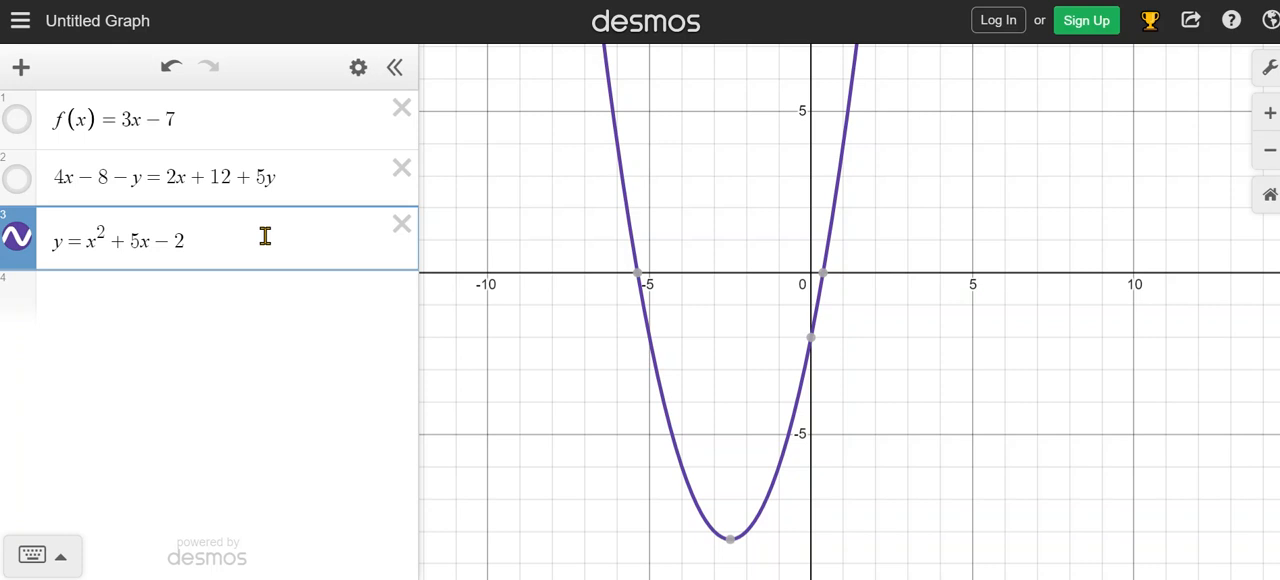
Append the restriction {−2 ≤ x < } to the third expression, leaving the upper bound empty.
{"action": "type", "text": "{"}
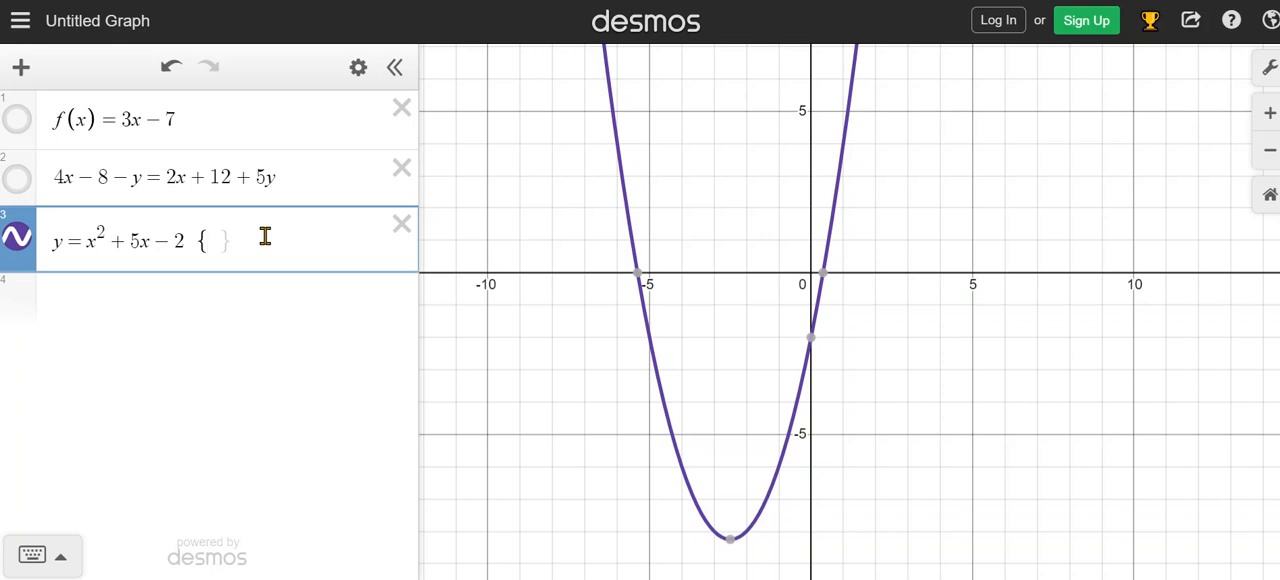
{"action": "type", "text": "-"}
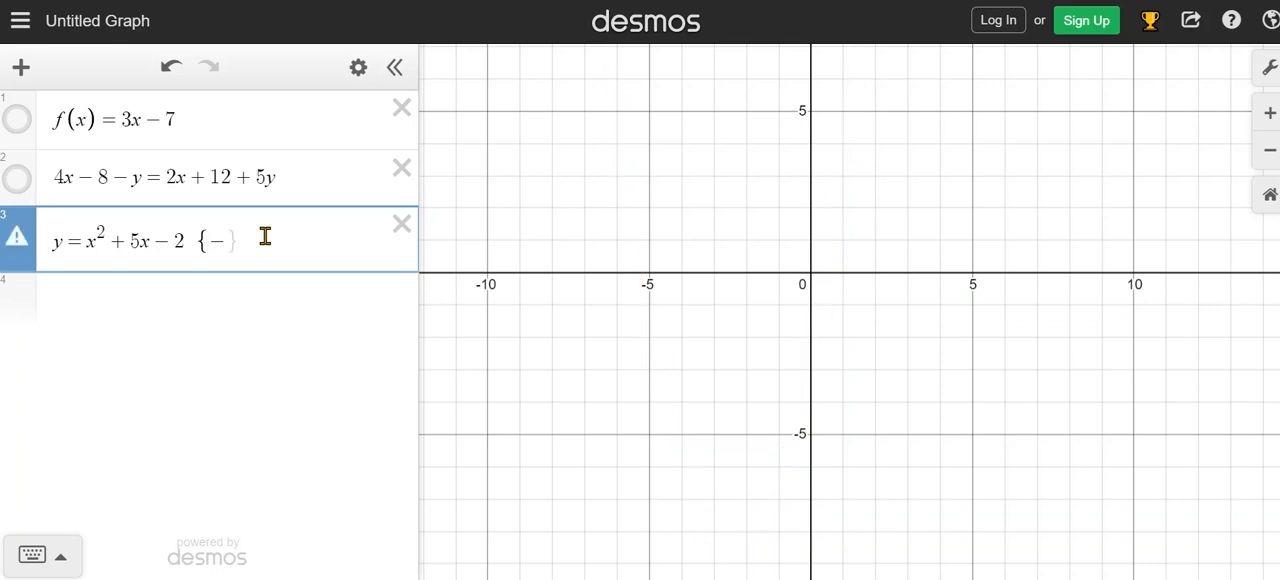
{"action": "type", "text": "2 "}
{"action": "type", "text": "<"}
{"action": "type", "text": "x "}
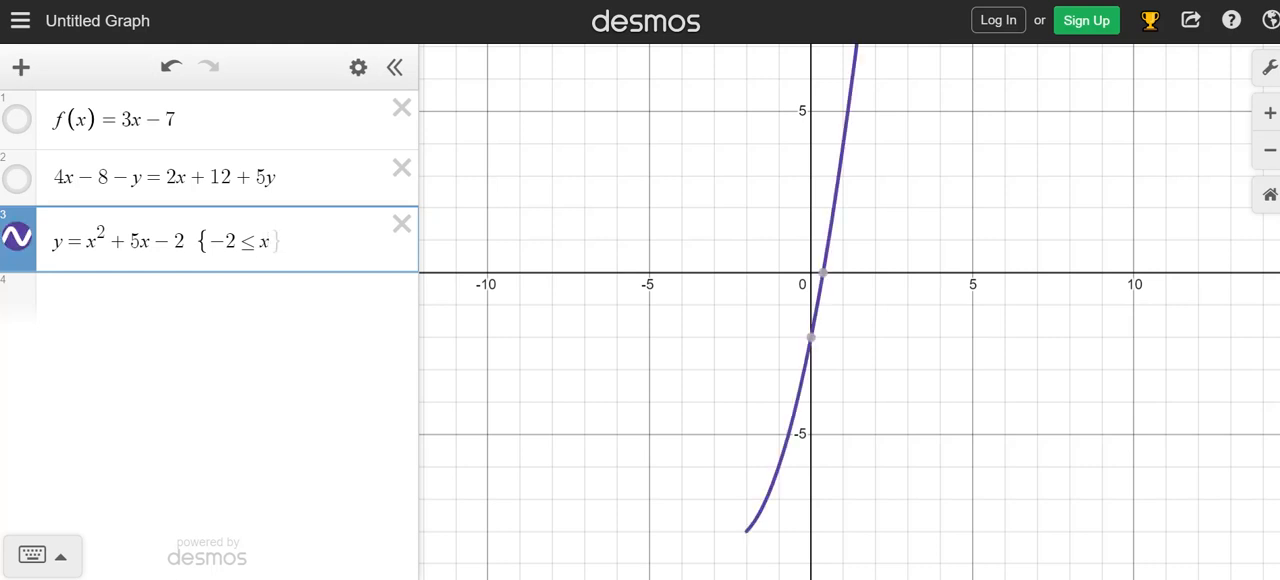
{"action": "type", "text": "< "}
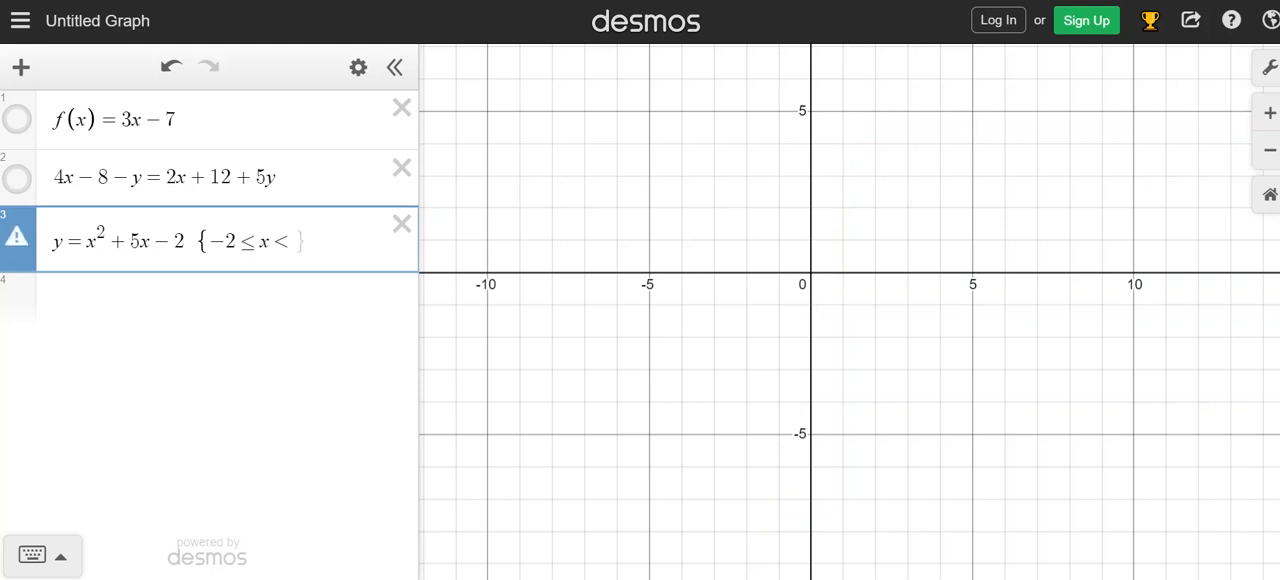
{"action": "type", "text": "}"}
Complete the third expression's restriction with 6 as the upper bound of x.
{"action": "left_click", "coordinate": [600, 358]}
{"action": "scroll", "coordinate": [600, 358], "scroll_direction": "down", "scroll_amount": 3}
{"action": "scroll", "coordinate": [600, 358], "scroll_direction": "down", "scroll_amount": 5}
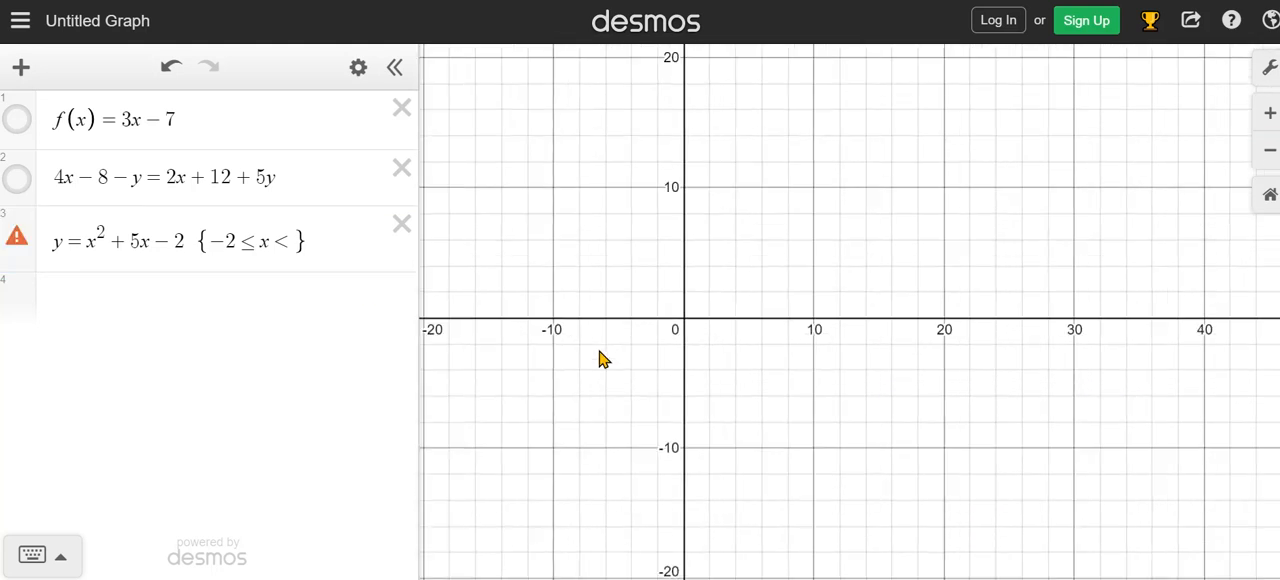
{"action": "scroll", "coordinate": [640, 314], "scroll_direction": "up", "scroll_amount": 3}
{"action": "scroll", "coordinate": [634, 314], "scroll_direction": "down", "scroll_amount": 1}
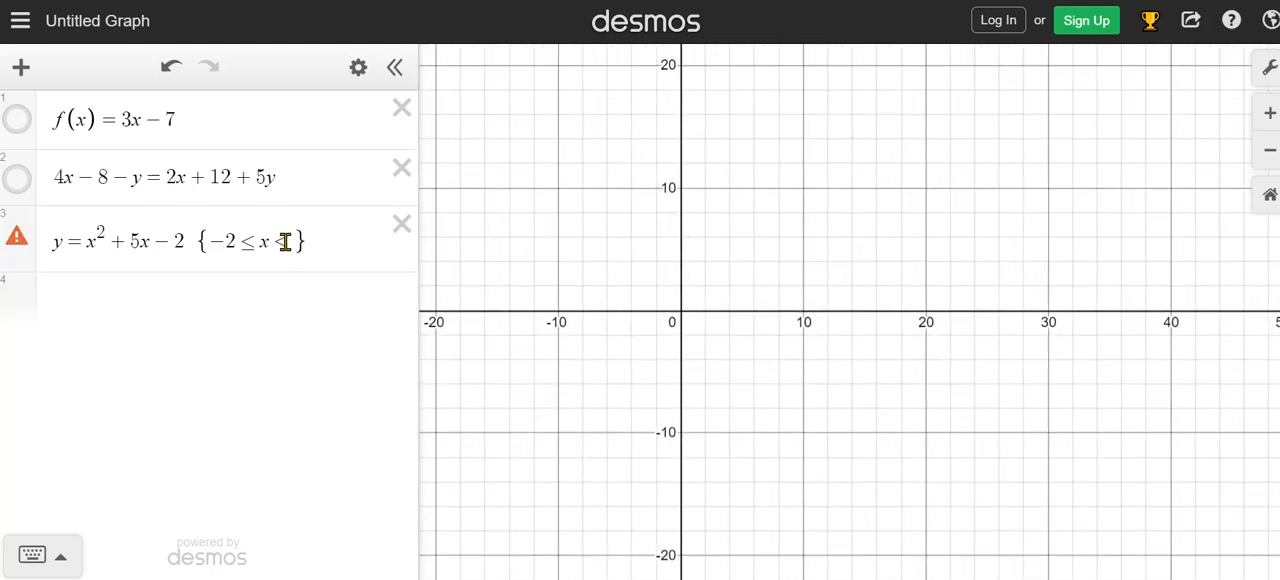
{"action": "left_click", "coordinate": [296, 242]}
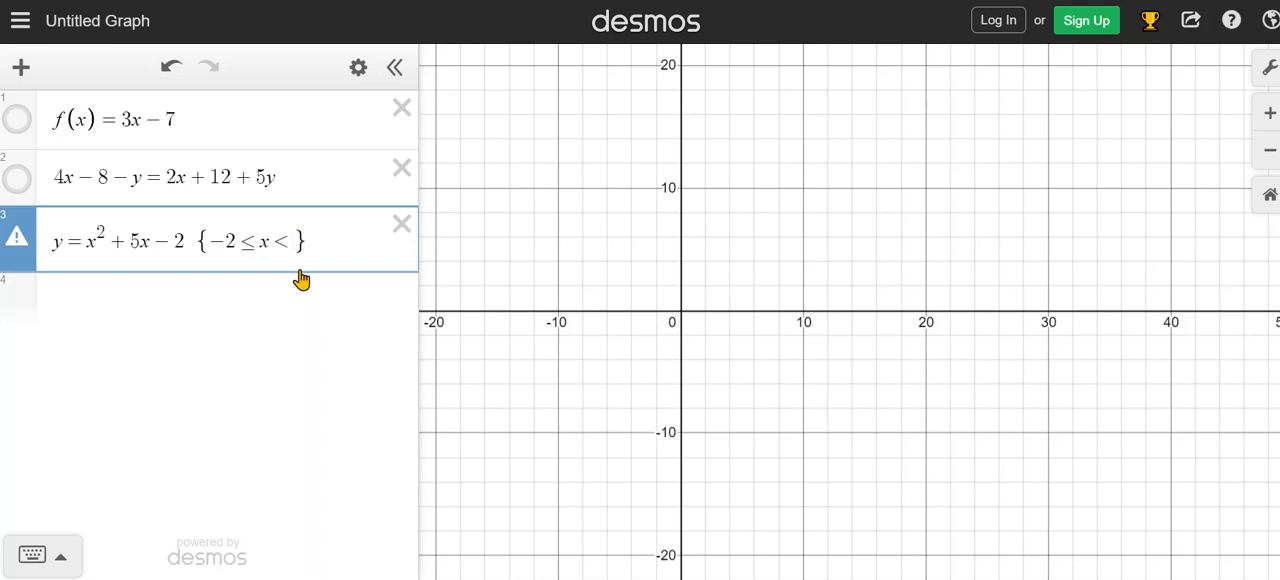
{"action": "type", "text": "6"}
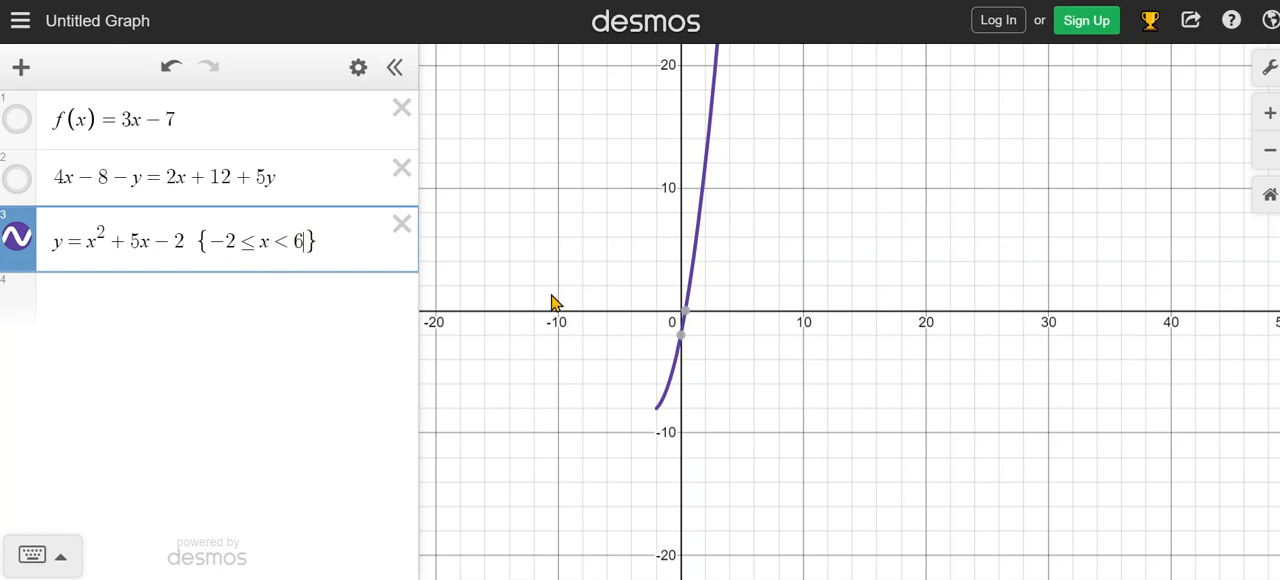
Inspect the endpoints of the restricted parabola and set the lower bound of x to −12.
{"action": "left_click_drag", "start_coordinate": [886, 177], "coordinate": [849, 306]}
{"action": "scroll", "coordinate": [849, 308], "scroll_direction": "down", "scroll_amount": 2}
{"action": "scroll", "coordinate": [851, 306], "scroll_direction": "down", "scroll_amount": 4}
{"action": "left_click_drag", "start_coordinate": [948, 177], "coordinate": [810, 222]}
{"action": "scroll", "coordinate": [809, 228], "scroll_direction": "up", "scroll_amount": 2}
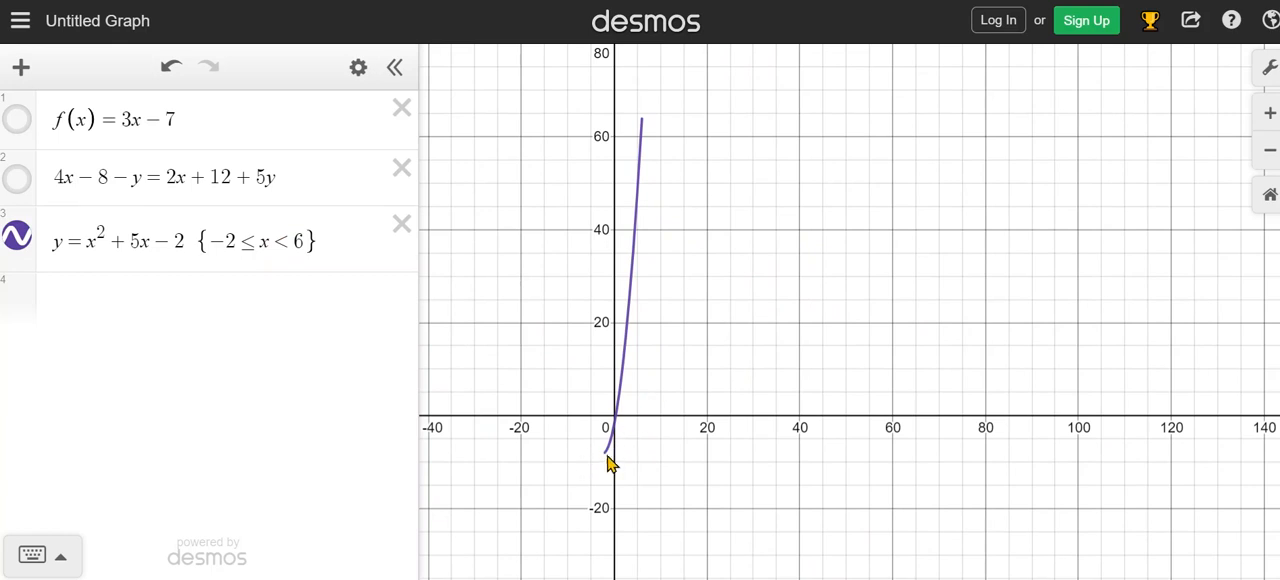
{"action": "left_click_drag", "start_coordinate": [619, 463], "coordinate": [619, 462]}
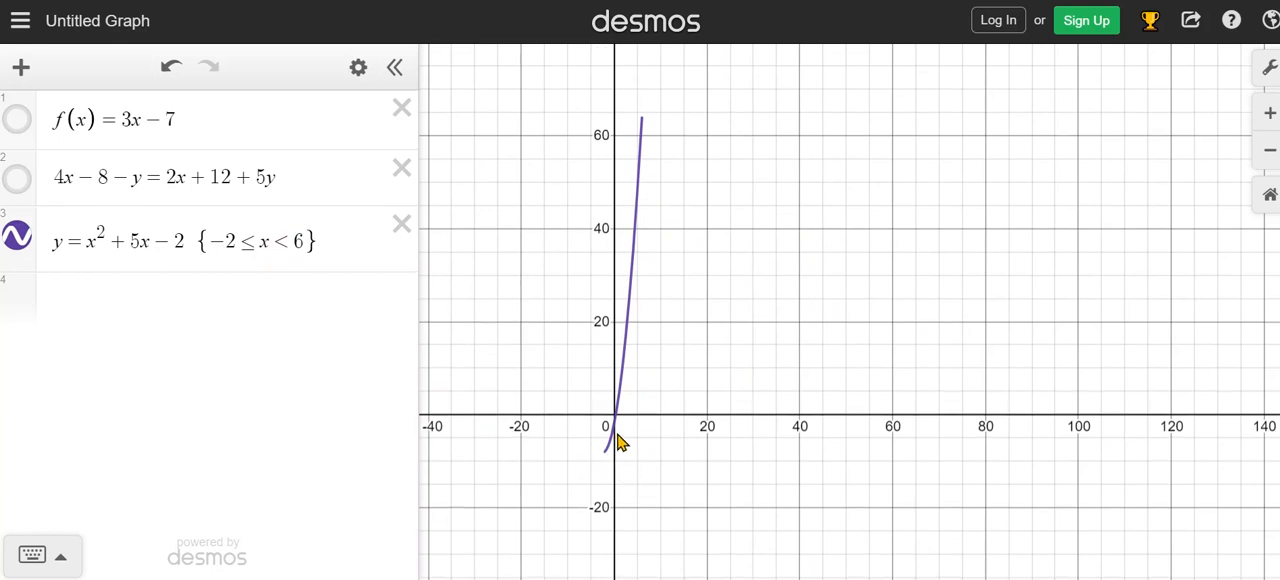
{"action": "left_click", "coordinate": [231, 248]}
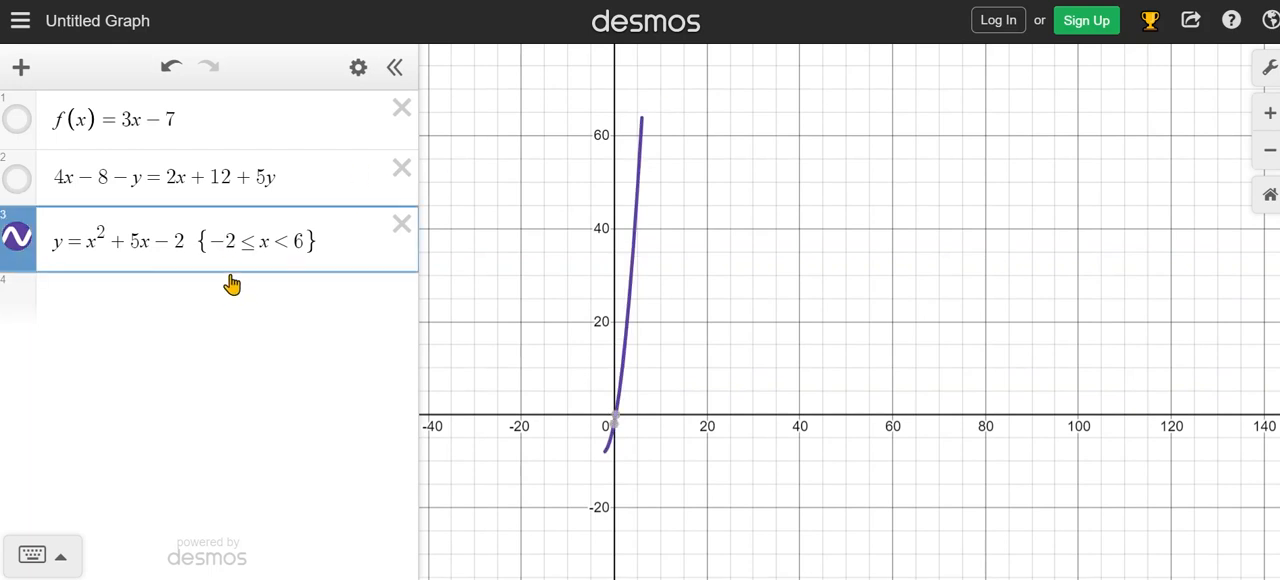
{"action": "type", "text": "1"}
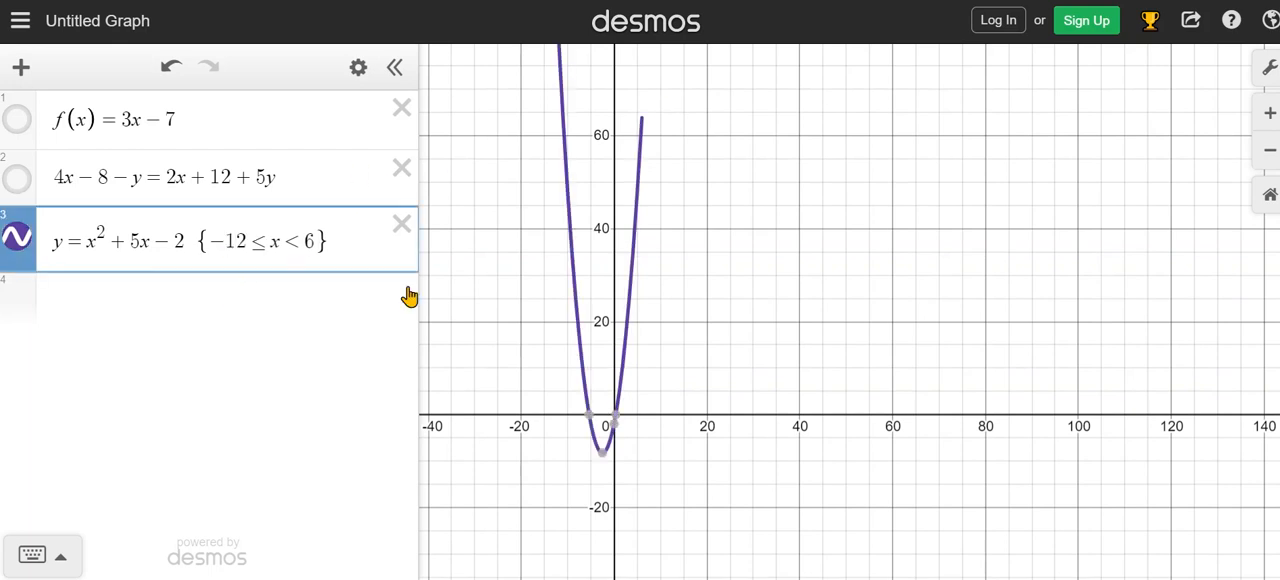
Set the upper bound of x in the parabola's restriction to 16.
{"action": "scroll", "coordinate": [826, 196], "scroll_direction": "down", "scroll_amount": 2}
{"action": "left_click_drag", "start_coordinate": [849, 169], "coordinate": [876, 247]}
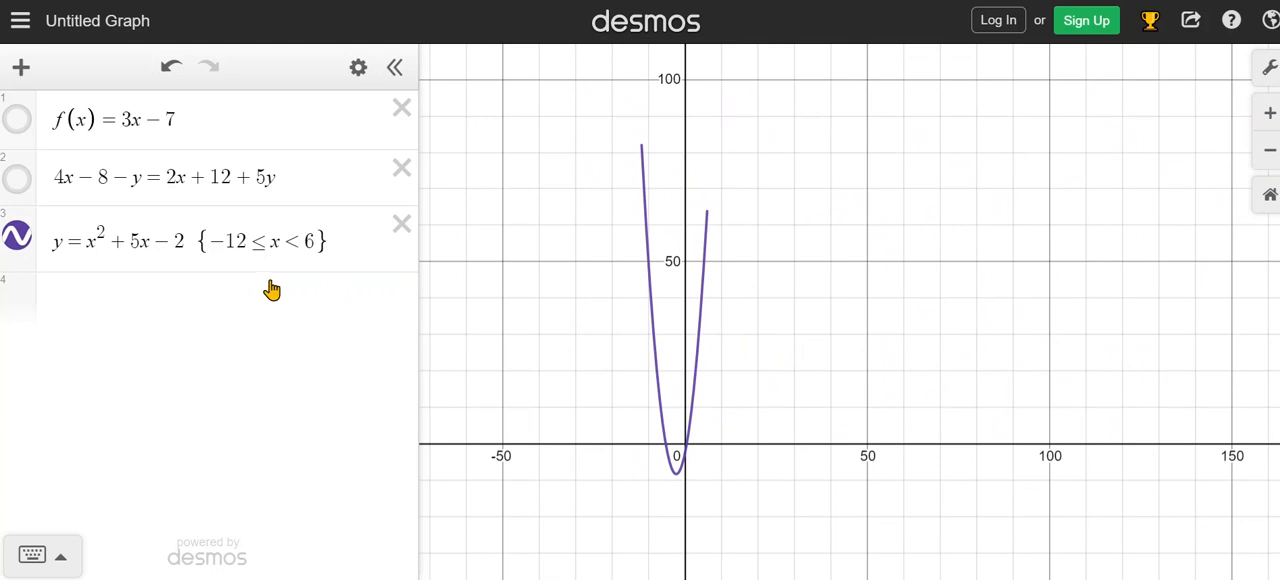
{"action": "left_click", "coordinate": [305, 241]}
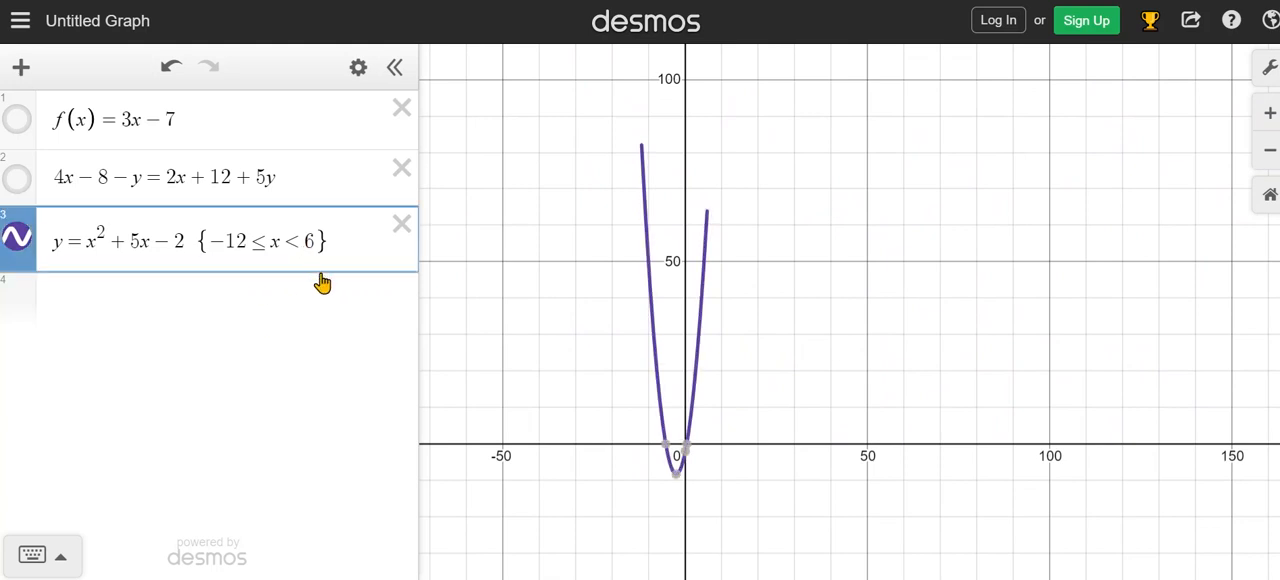
{"action": "type", "text": "1"}
Set the upper bound of x in the parabola's restriction to 5.
{"action": "scroll", "coordinate": [991, 206], "scroll_direction": "down", "scroll_amount": 3}
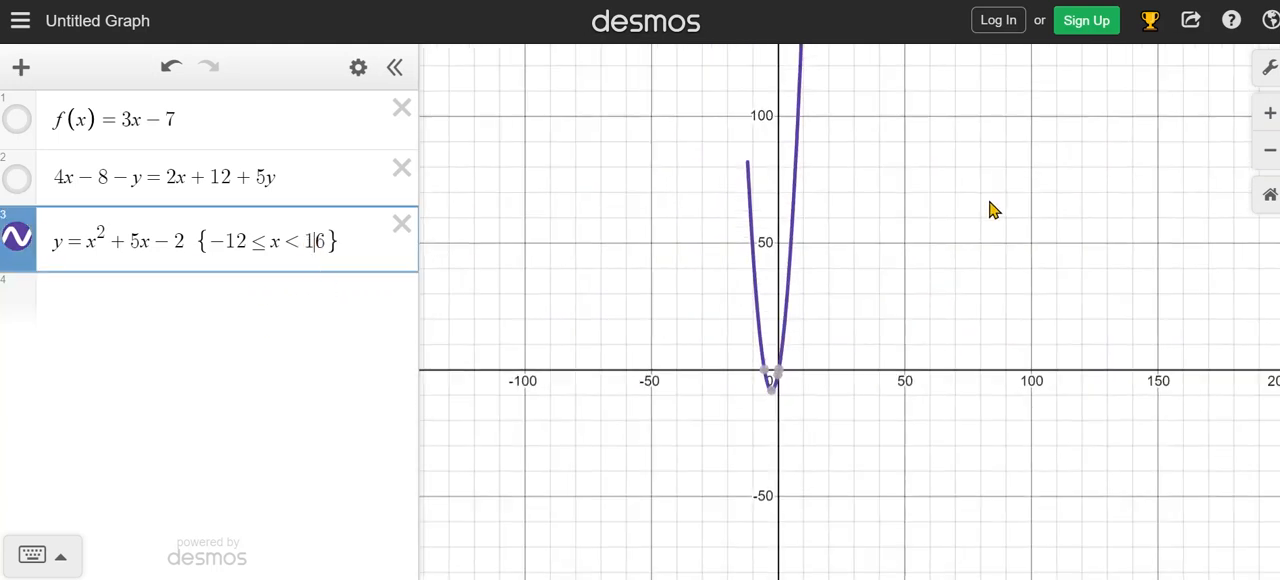
{"action": "left_click_drag", "start_coordinate": [1029, 166], "coordinate": [946, 351]}
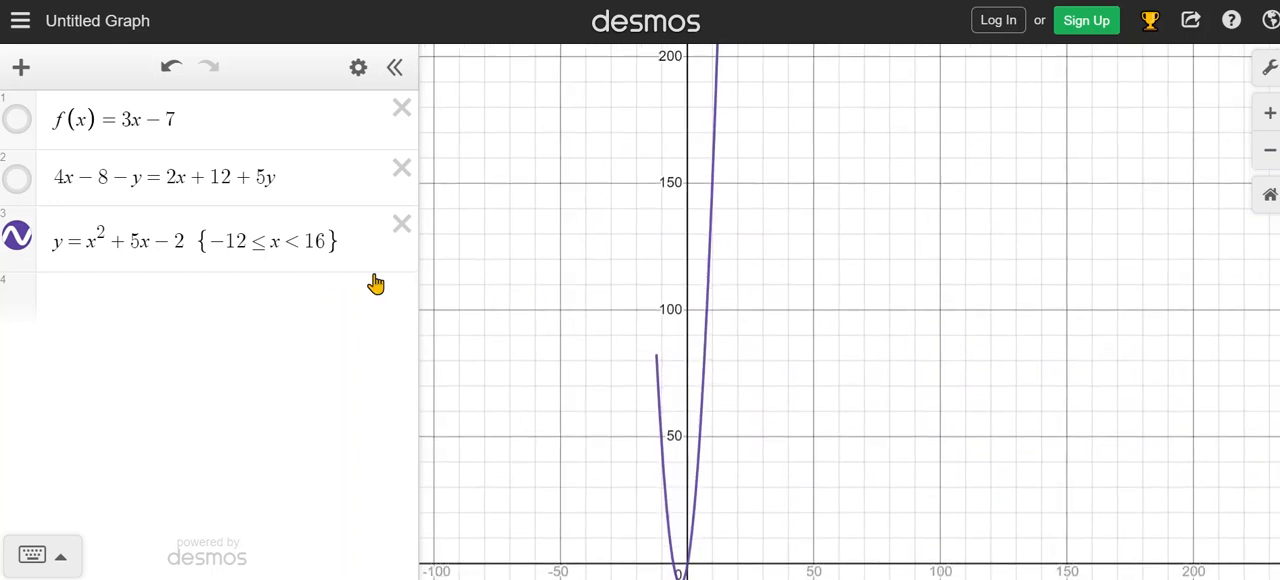
{"action": "left_click_drag", "start_coordinate": [307, 243], "coordinate": [325, 241]}
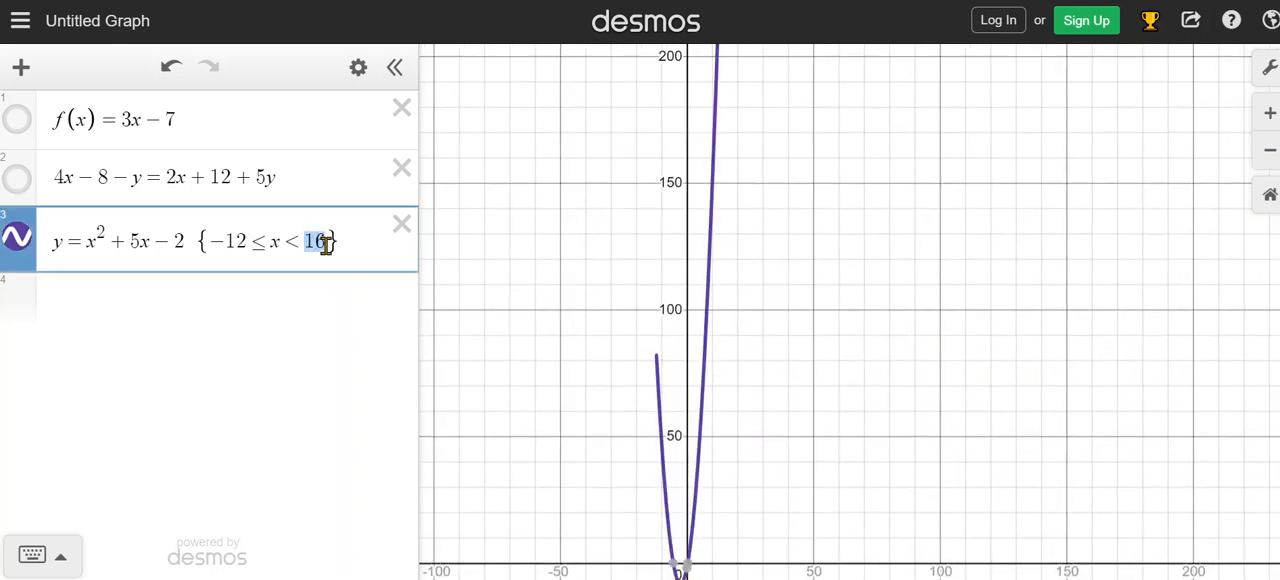
{"action": "type", "text": "5"}
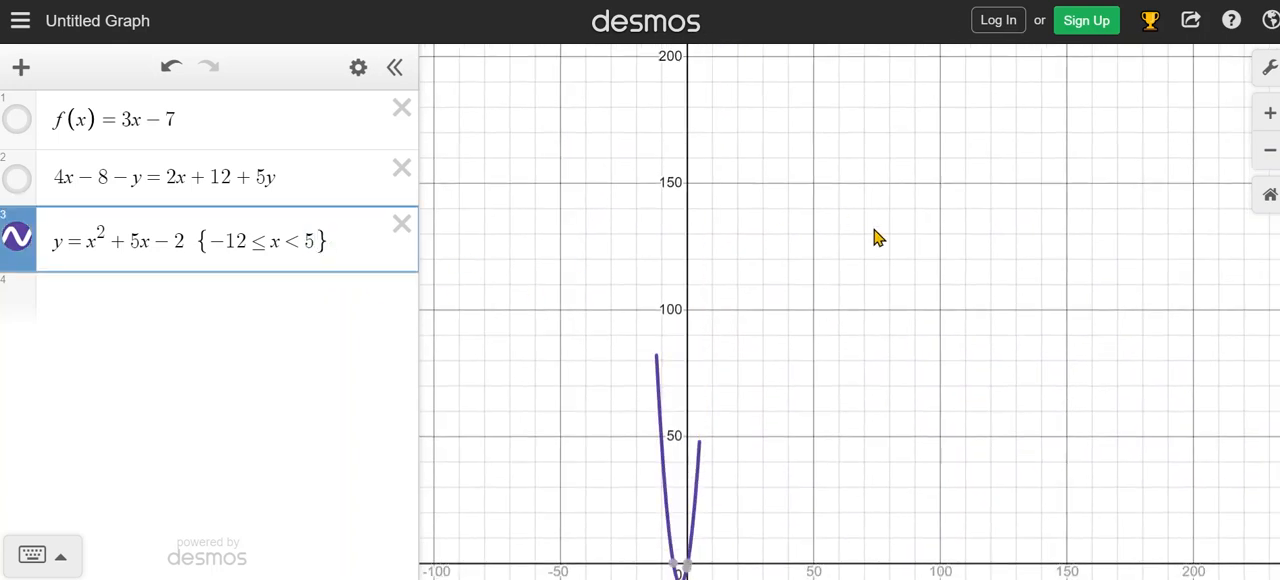
Trace the restricted parabola between its two endpoints to read their coordinates.
{"action": "left_click", "coordinate": [905, 258]}
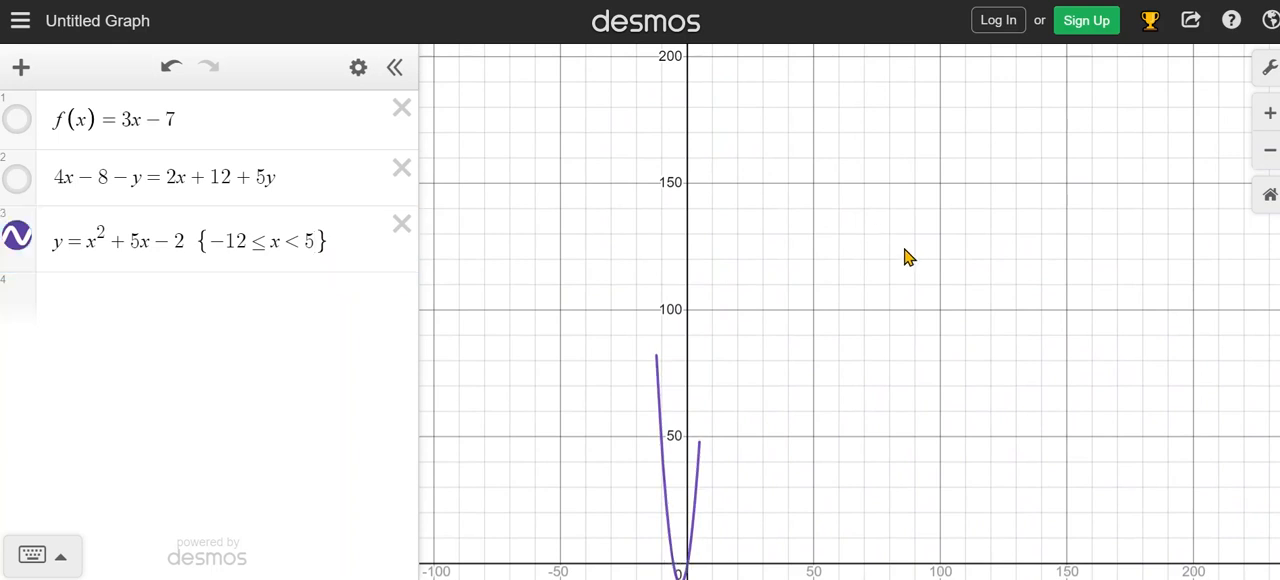
{"action": "scroll", "coordinate": [814, 280], "scroll_direction": "down", "scroll_amount": 1}
{"action": "left_click_drag", "start_coordinate": [886, 434], "coordinate": [859, 293]}
{"action": "scroll", "coordinate": [740, 306], "scroll_direction": "up", "scroll_amount": 5}
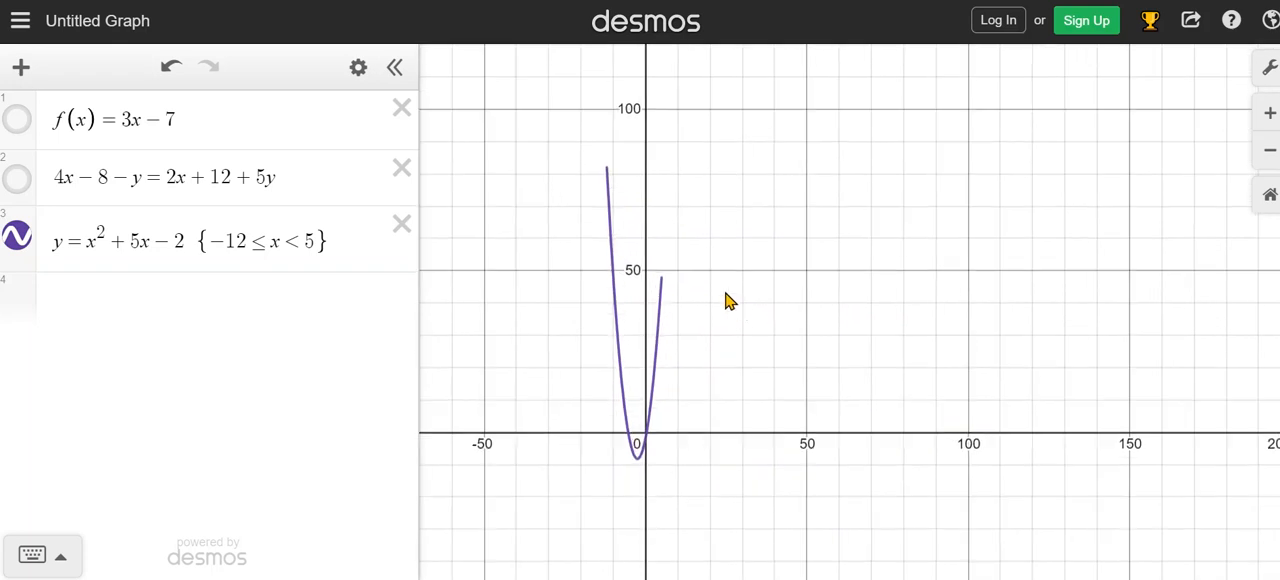
{"action": "left_click_drag", "start_coordinate": [688, 224], "coordinate": [702, 228]}
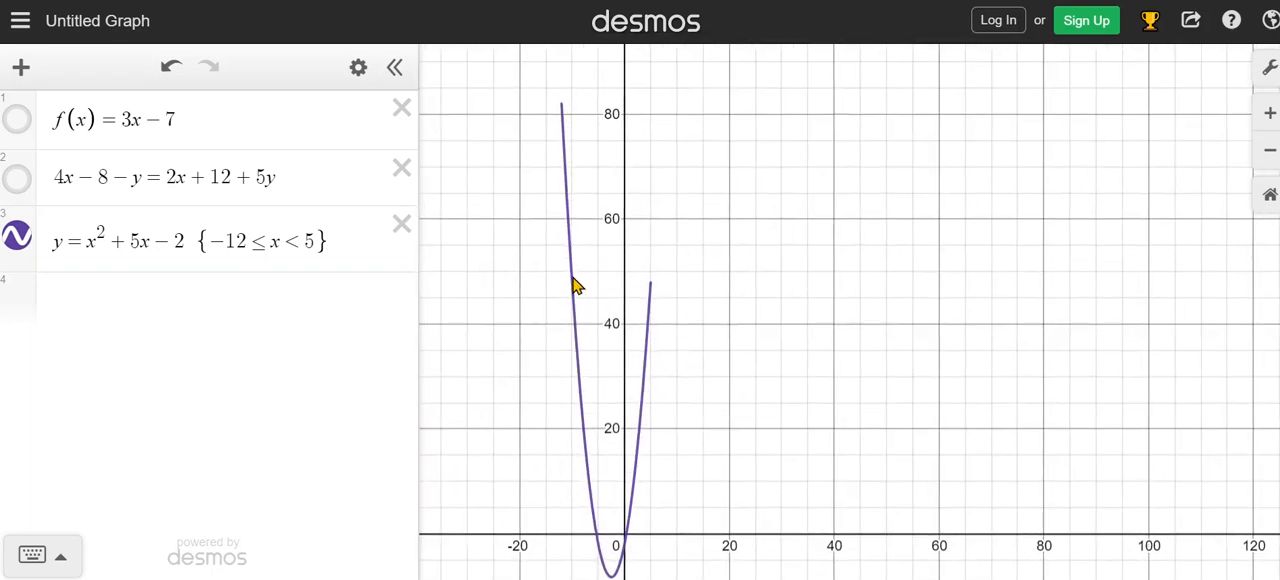
{"action": "left_click", "coordinate": [575, 285]}
{"action": "left_click_drag", "start_coordinate": [575, 285], "coordinate": [562, 112]}
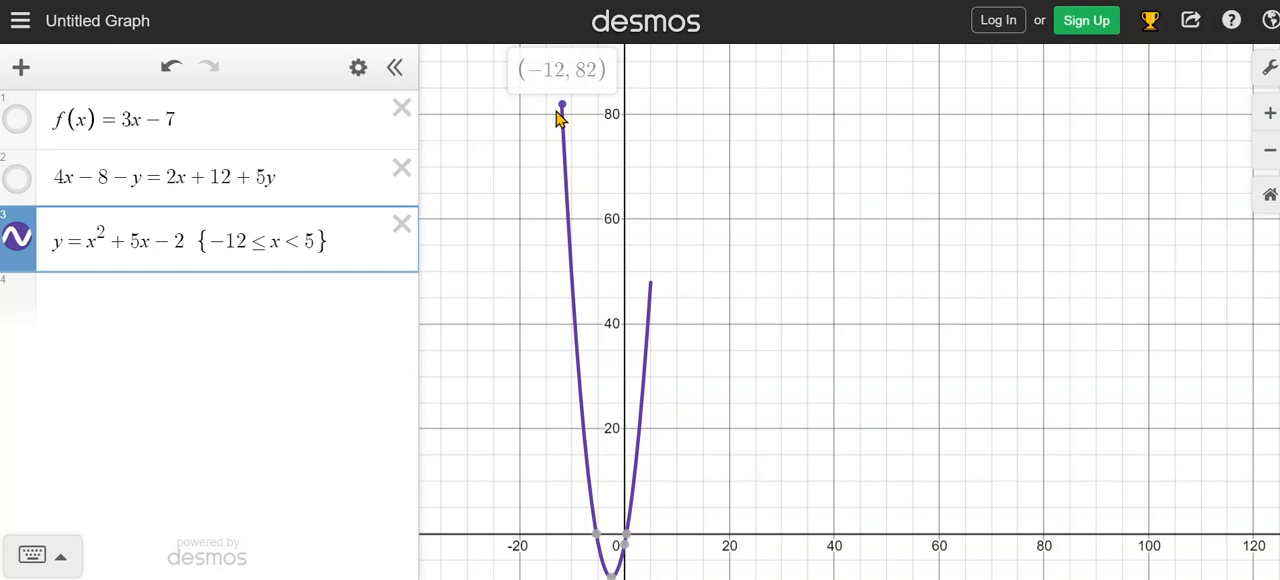
{"action": "mouse_move", "coordinate": [558, 117]}
{"action": "left_mouse_down"}
{"action": "mouse_move", "coordinate": [551, 172]}
{"action": "mouse_move", "coordinate": [629, 537]}
{"action": "mouse_move", "coordinate": [678, 366]}
{"action": "mouse_move", "coordinate": [676, 285]}
{"action": "left_mouse_up"}
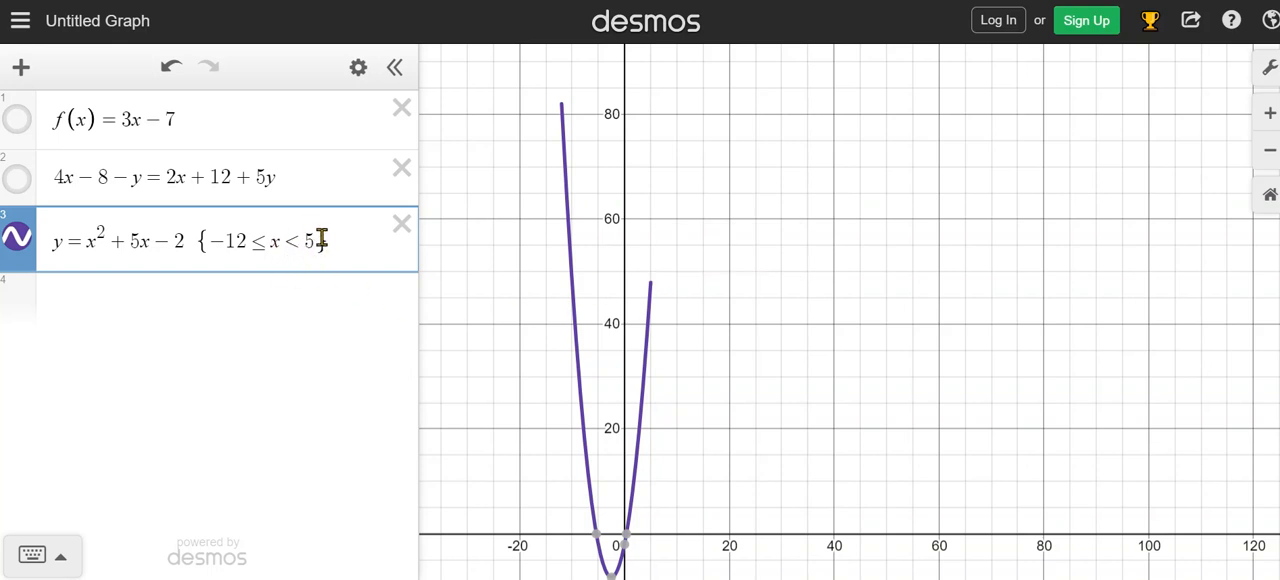
With the third expression's graph hidden, enter y = ax + 2 as the fourth expression with a slider for a.
{"action": "left_click", "coordinate": [202, 308]}
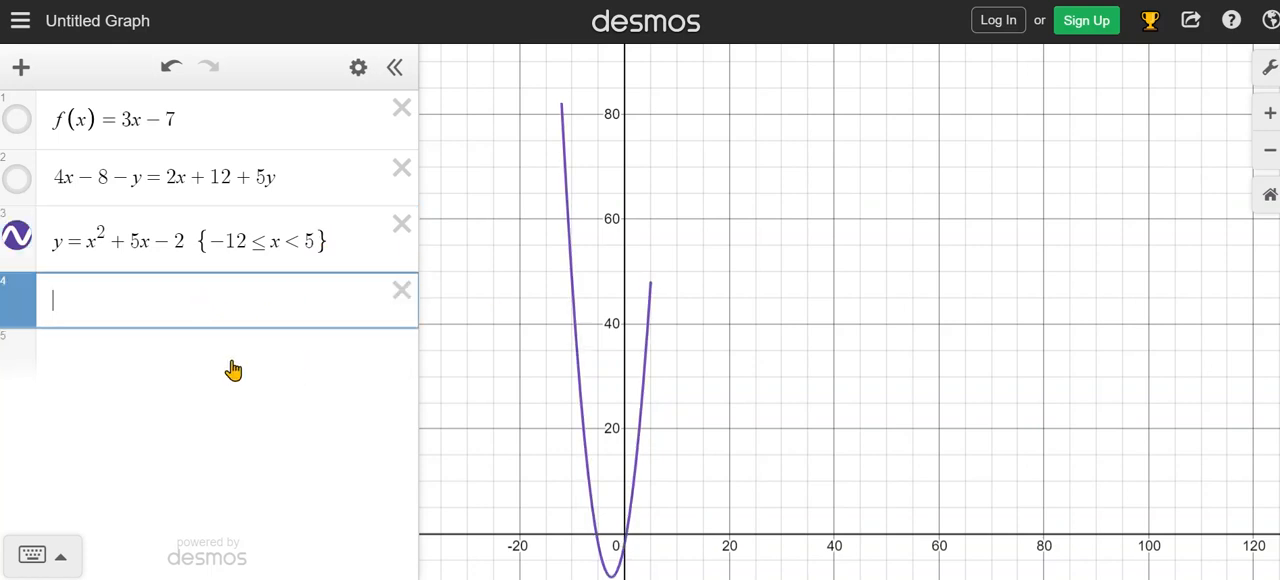
{"action": "left_click", "coordinate": [17, 240]}
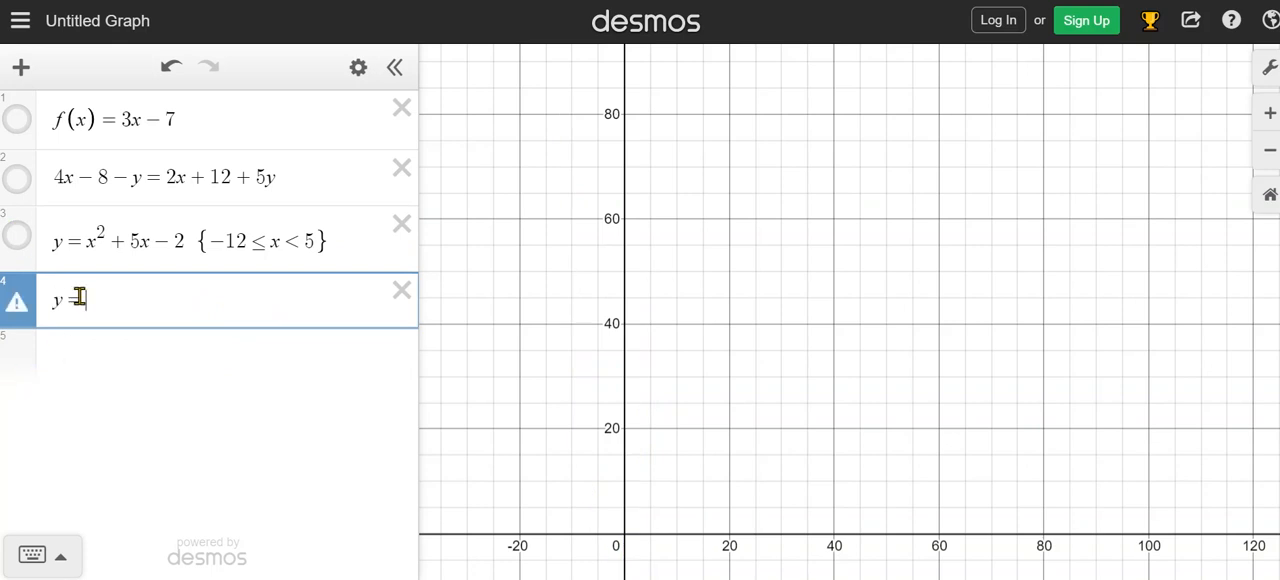
{"action": "type", "text": "ax"}
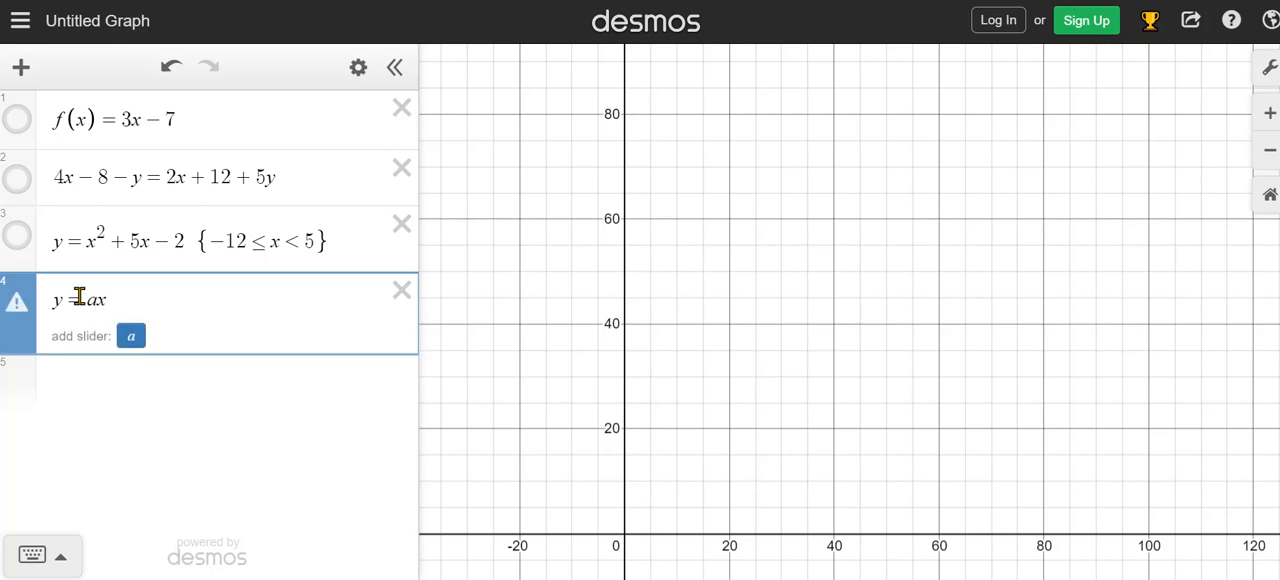
{"action": "type", "text": " + 2"}
{"action": "left_click", "coordinate": [133, 337]}
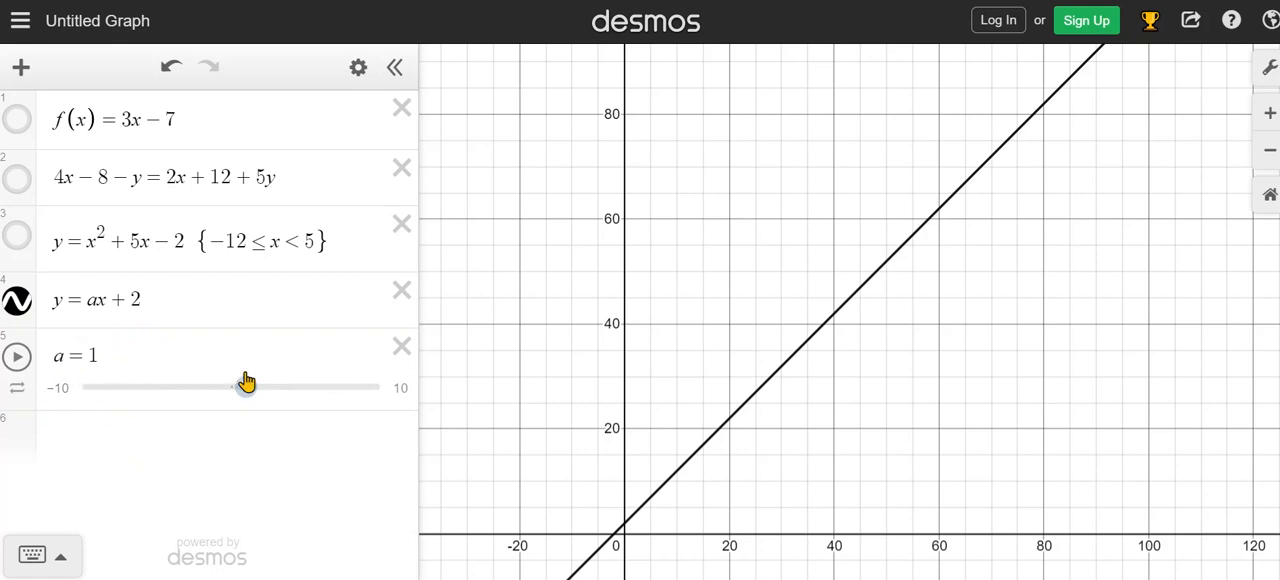
Vary the slider value a through −0.4, 2 and 5, ending at 4.9.
{"action": "left_click_drag", "start_coordinate": [248, 390], "coordinate": [224, 355]}
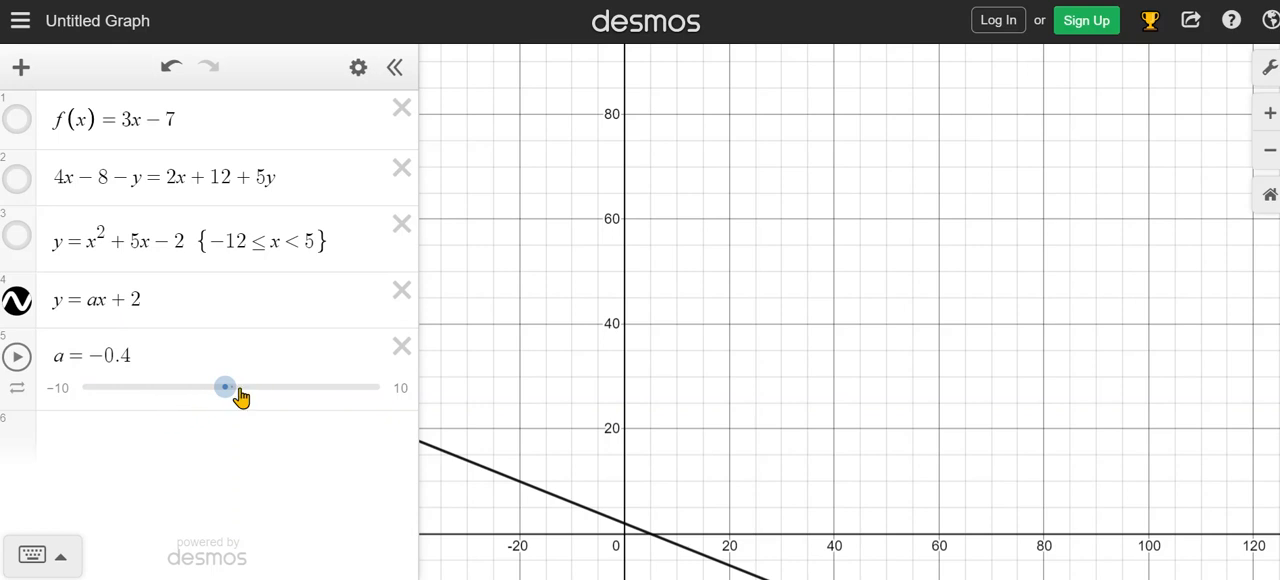
{"action": "left_click_drag", "start_coordinate": [93, 358], "coordinate": [135, 358]}
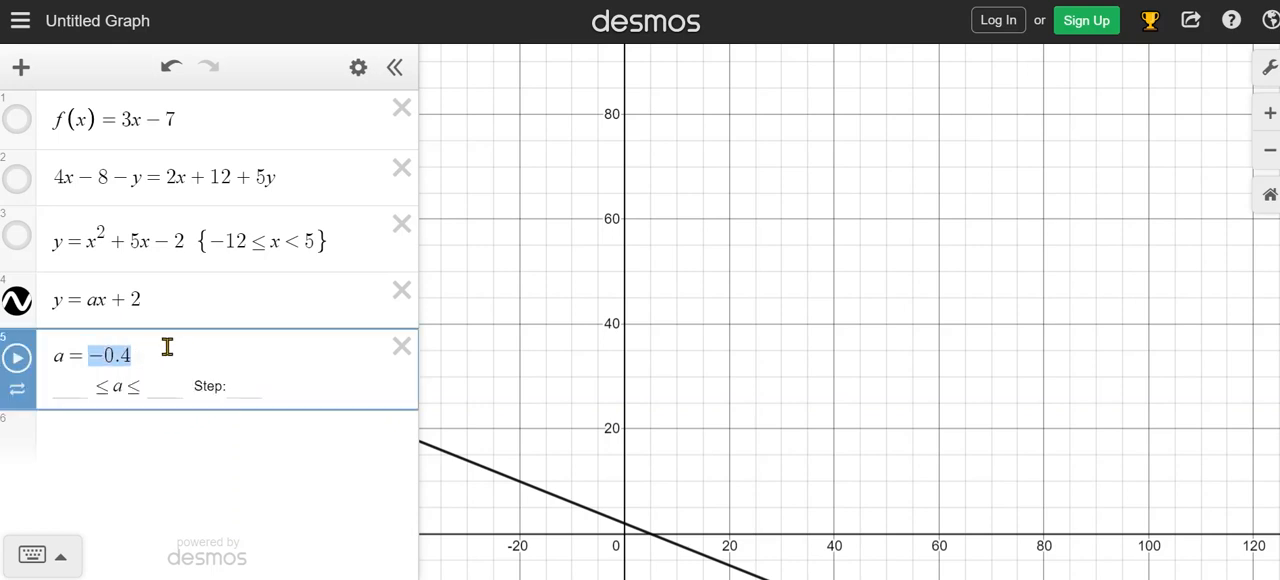
{"action": "type", "text": "2"}
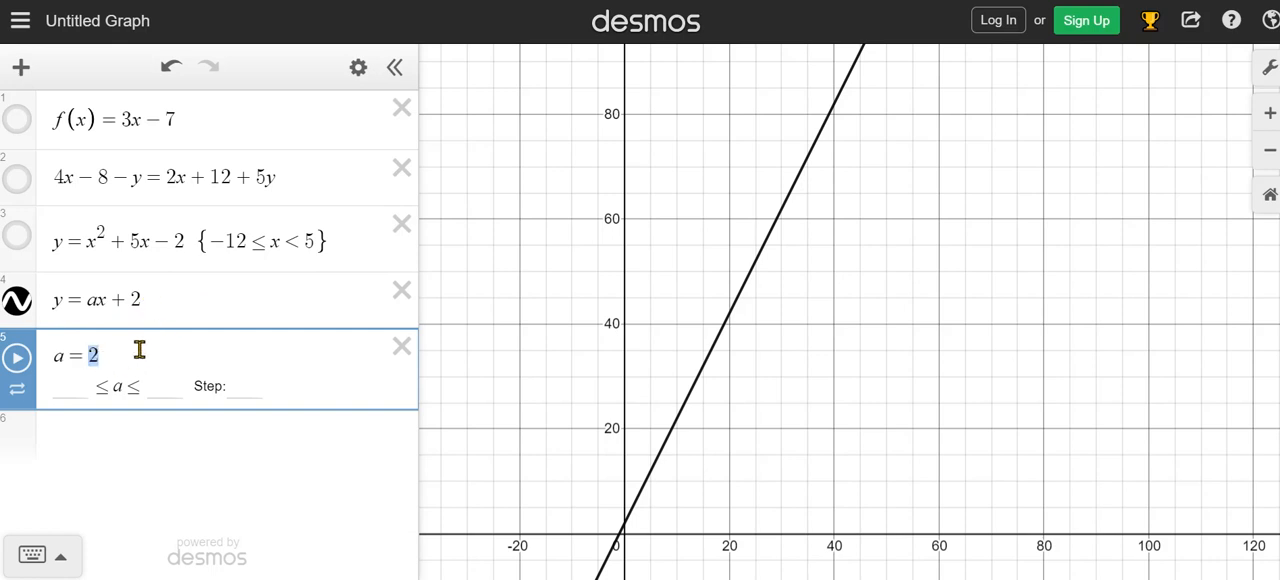
{"action": "type", "text": "5"}
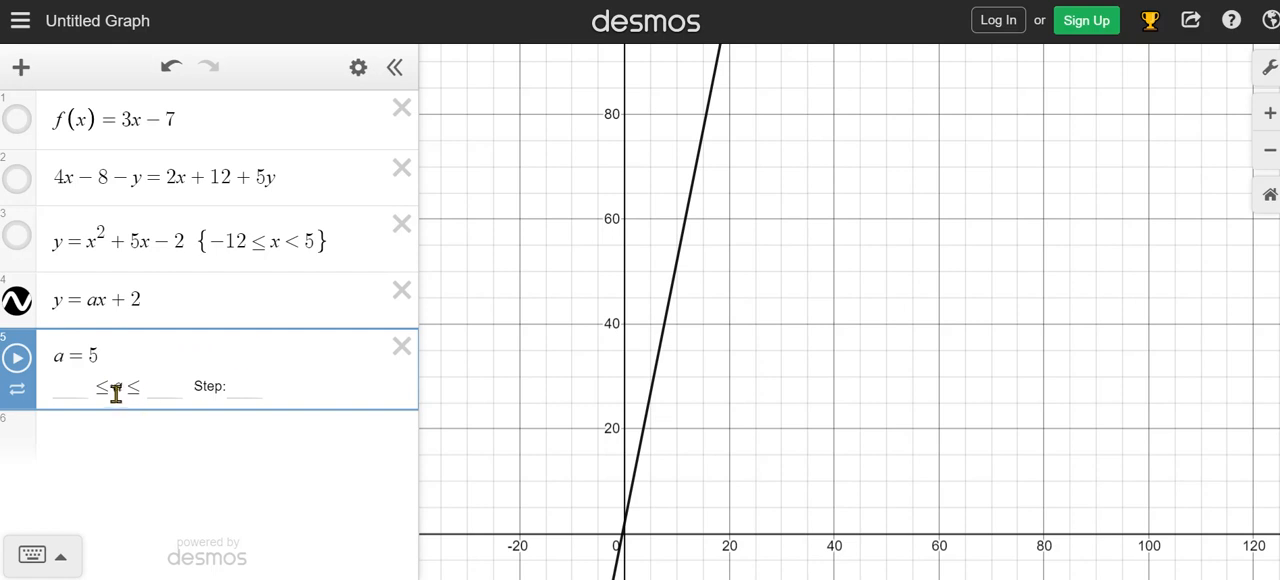
{"action": "left_click", "coordinate": [188, 383]}
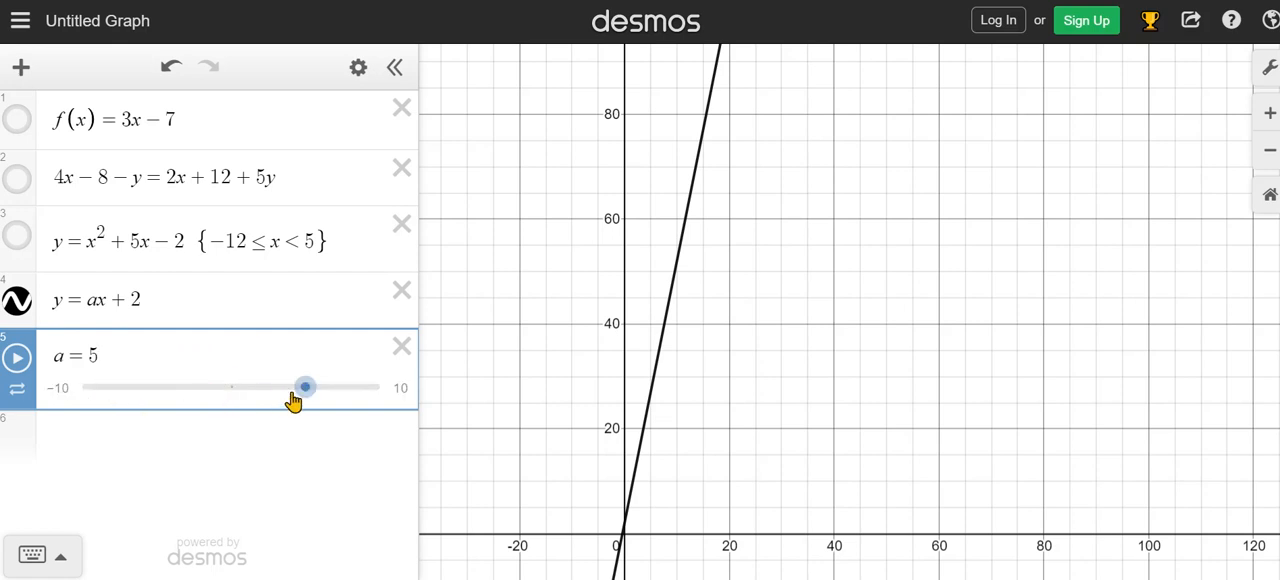
{"action": "mouse_move", "coordinate": [305, 395]}
{"action": "left_mouse_down"}
{"action": "mouse_move", "coordinate": [187, 395]}
{"action": "mouse_move", "coordinate": [329, 391]}
{"action": "mouse_move", "coordinate": [304, 390]}
{"action": "left_mouse_up"}
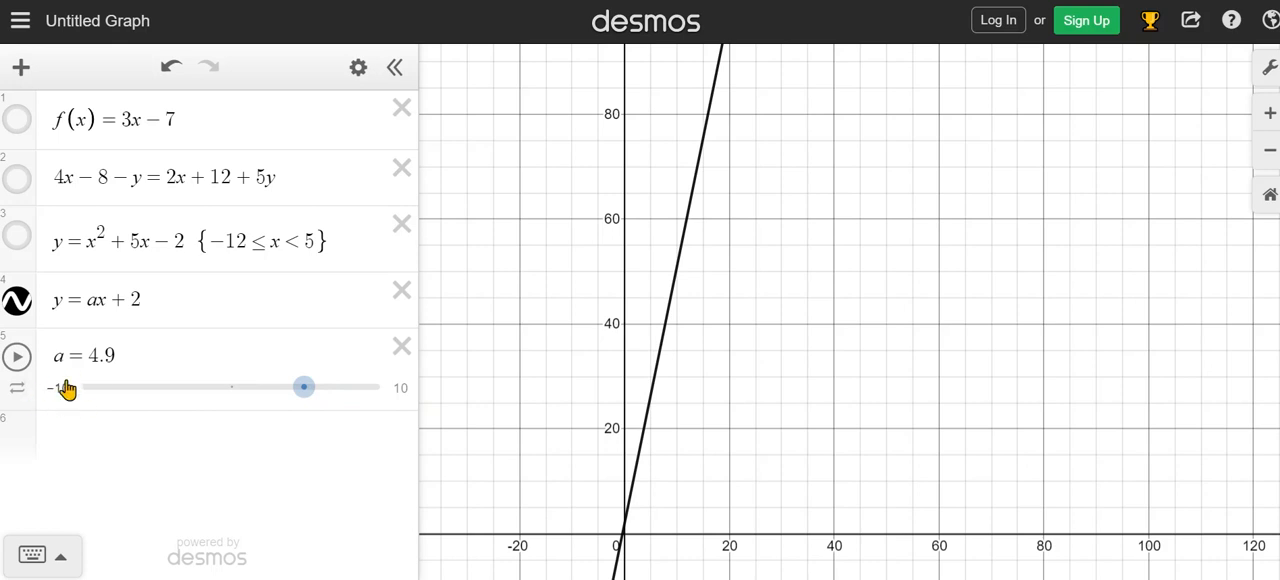
Set the slider range for a from −20 to 30.
{"action": "left_click", "coordinate": [393, 389]}
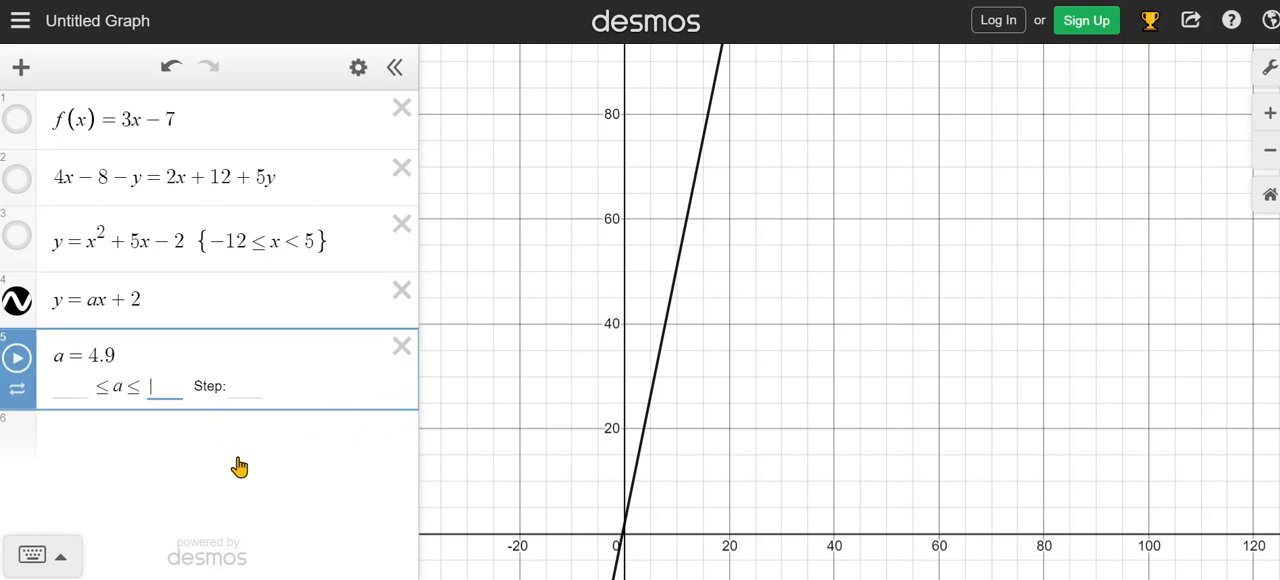
{"action": "type", "text": "30"}
{"action": "left_click", "coordinate": [66, 392]}
{"action": "type", "text": "-20"}
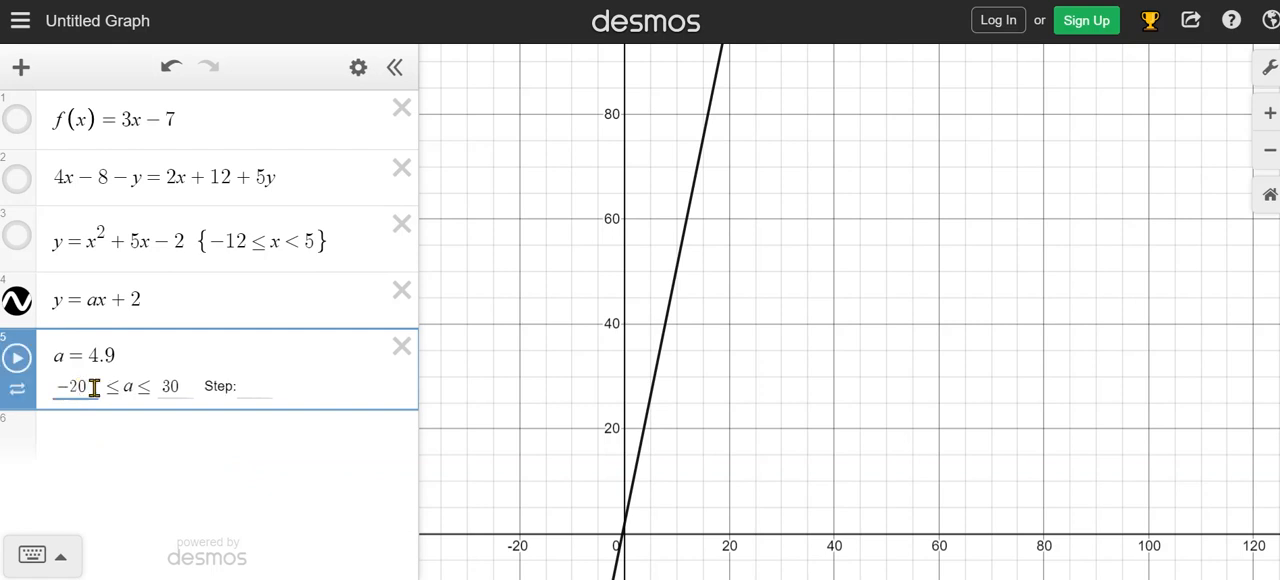
Close the slider range settings for a, play its animation to vary the line's slope, and pause it.
{"action": "left_click", "coordinate": [315, 388]}
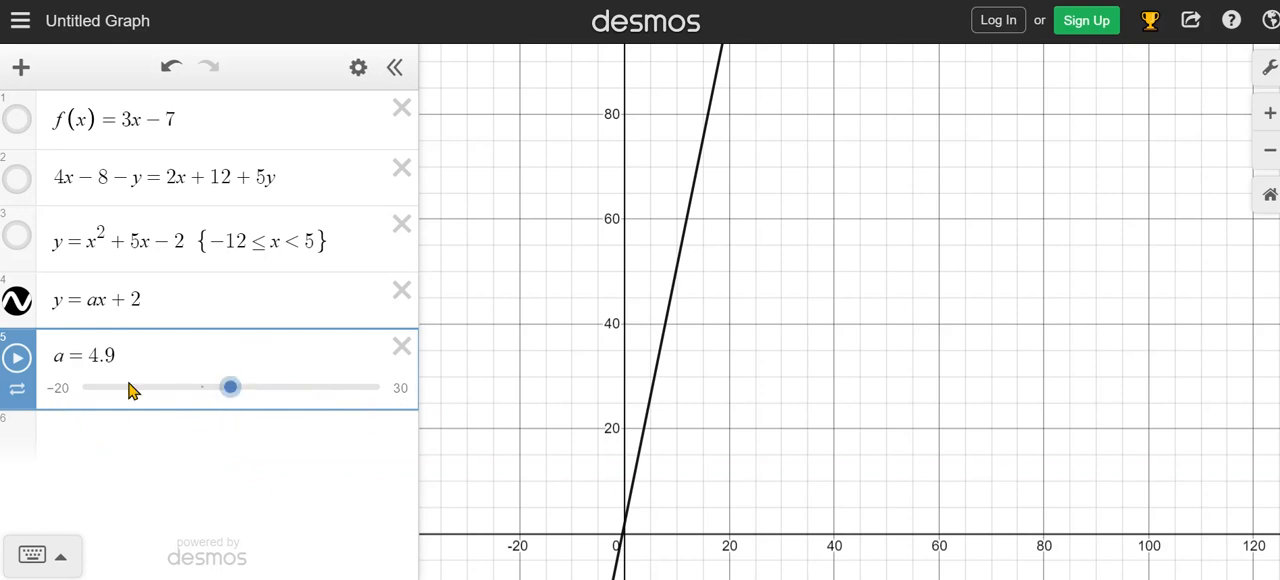
{"action": "left_click", "coordinate": [17, 358]}
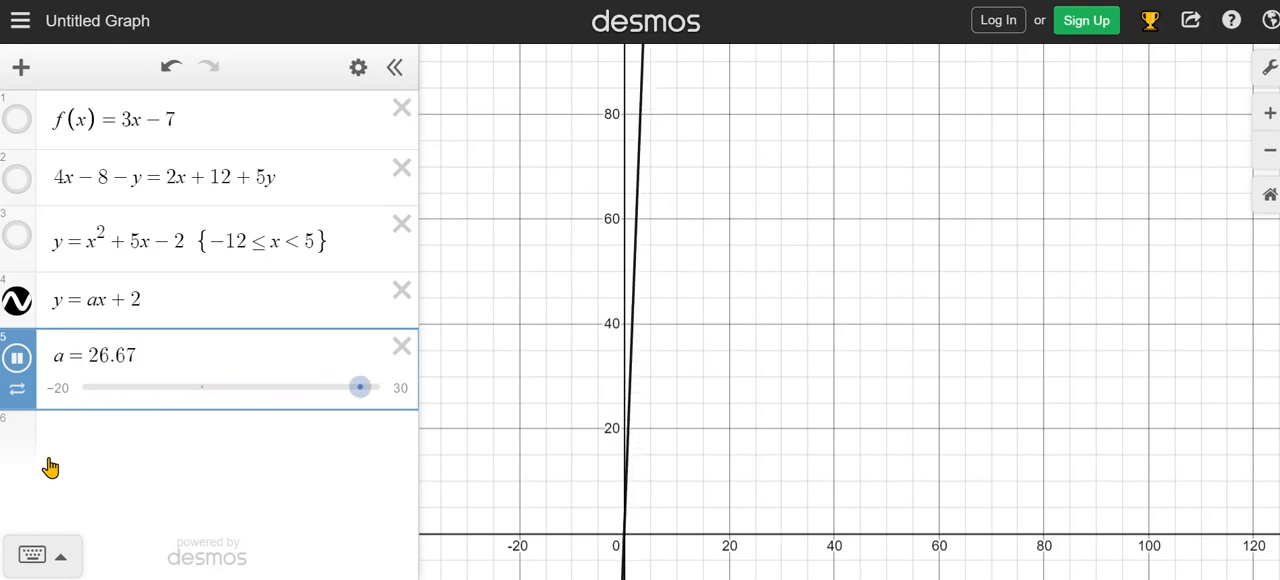
{"action": "left_click", "coordinate": [17, 362]}
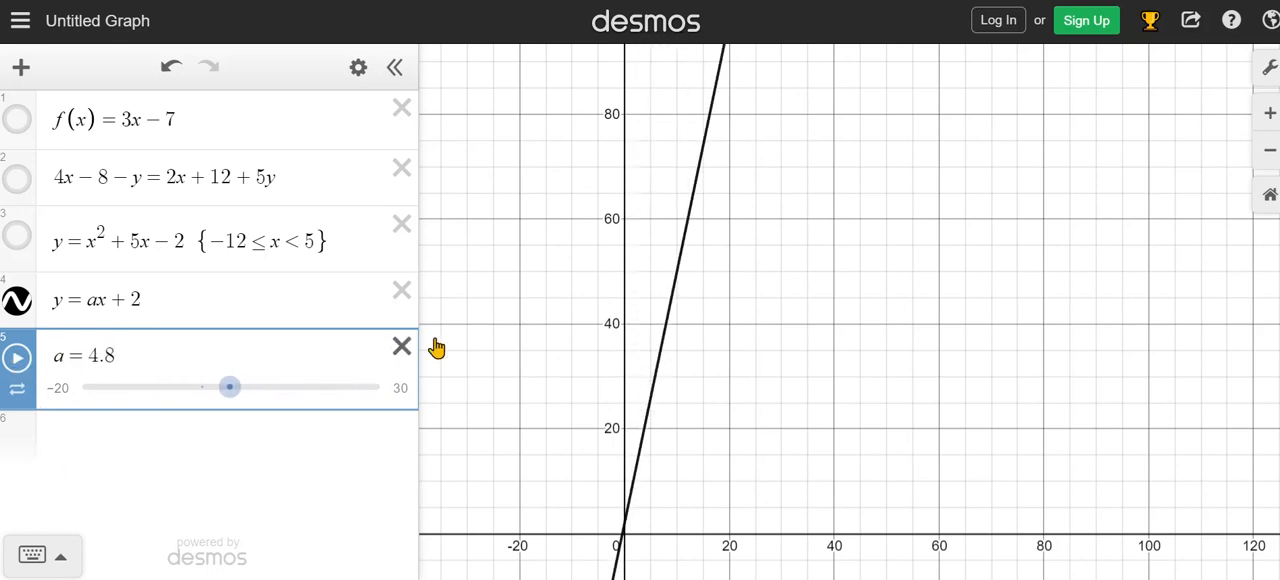
Replace the constant 2 in the fourth expression with b, making it y = ax + b, and add a slider for b.
{"action": "left_click", "coordinate": [133, 300]}
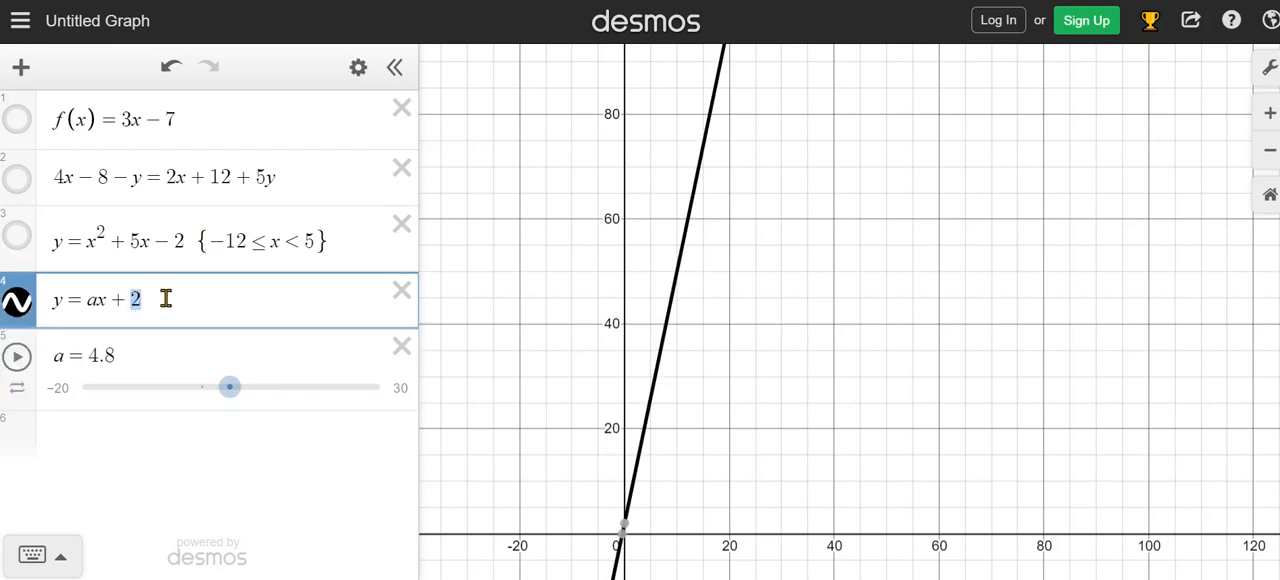
{"action": "type", "text": "b"}
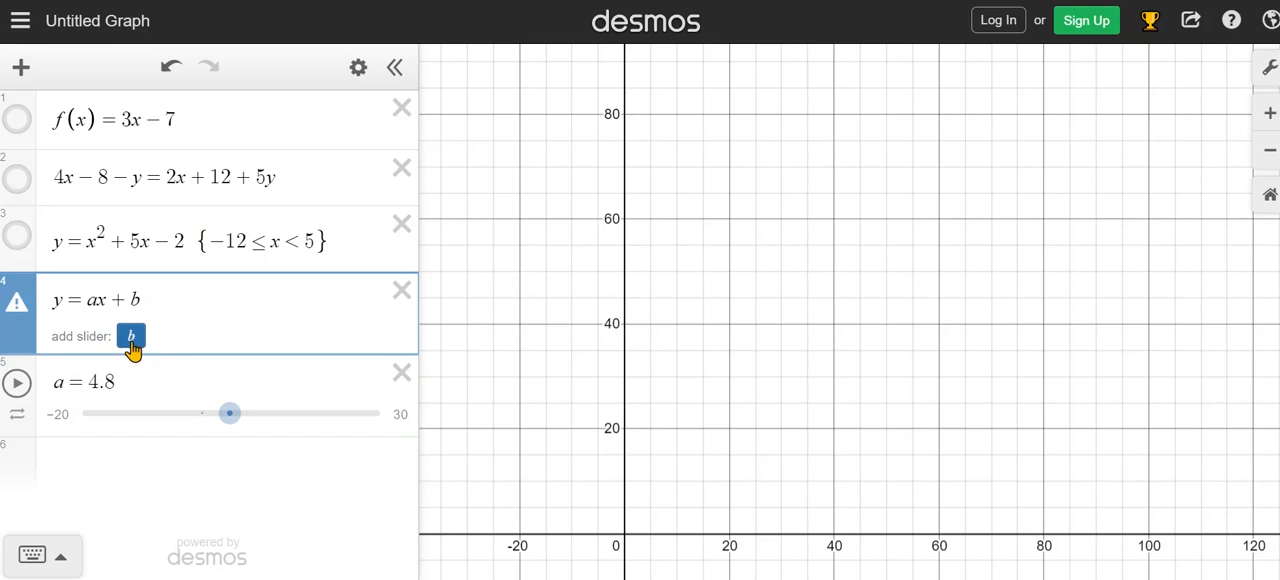
{"action": "left_click", "coordinate": [131, 338]}
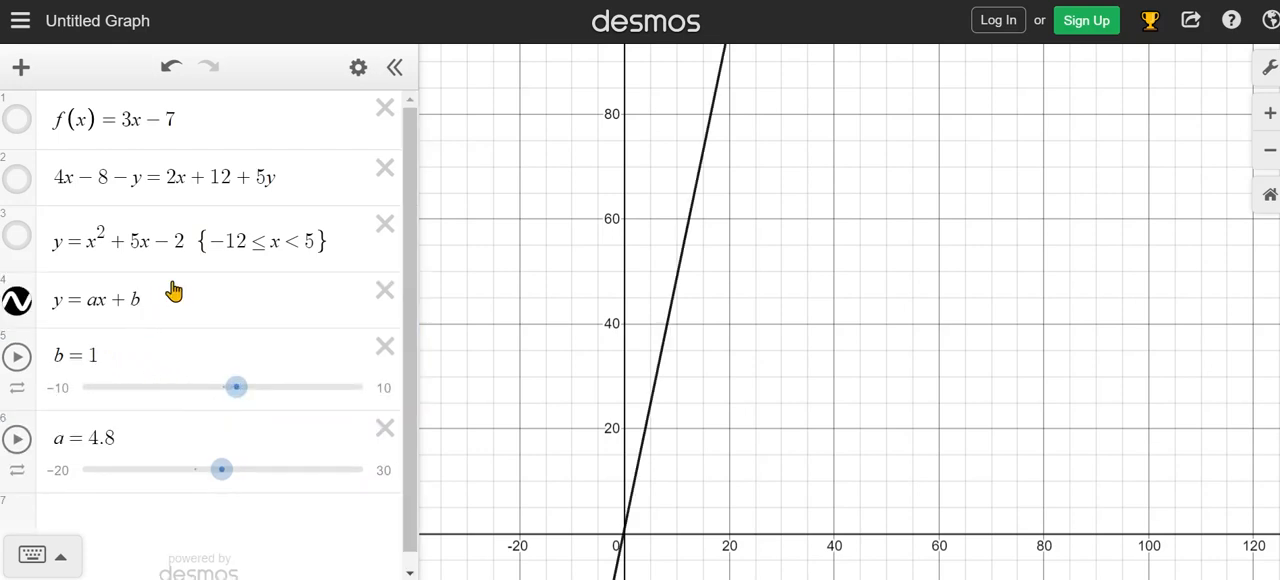
Play the animation of slider b and watch the line y = ax + b shift vertically near the origin.
{"action": "left_click", "coordinate": [17, 357]}
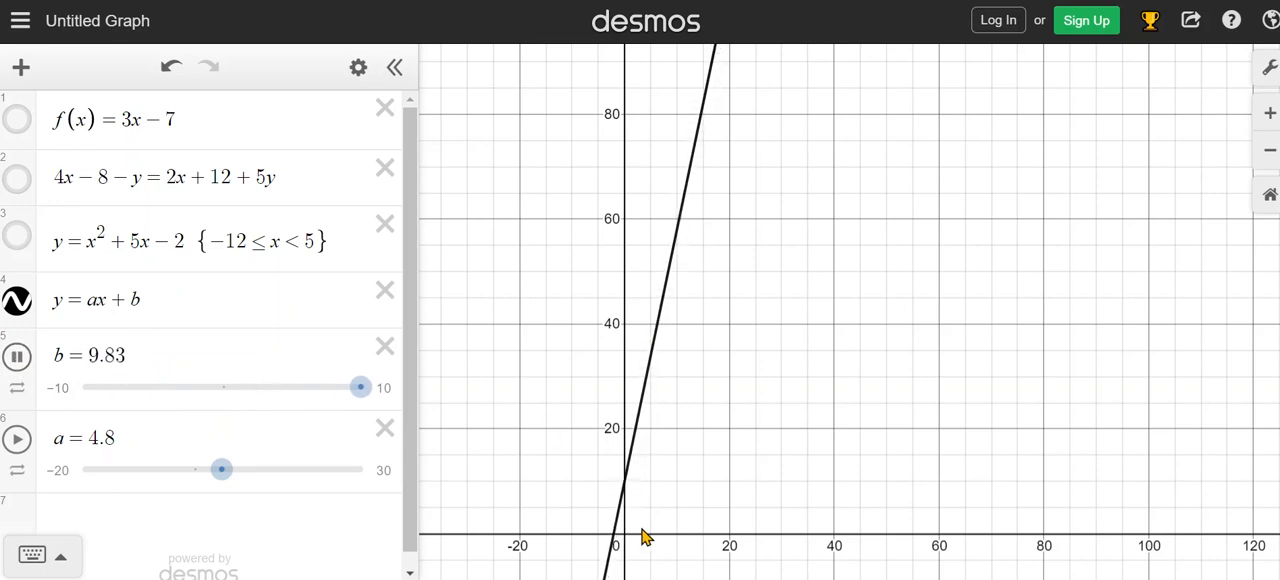
{"action": "scroll", "coordinate": [755, 493], "scroll_direction": "down", "scroll_amount": 1}
{"action": "scroll", "coordinate": [755, 489], "scroll_direction": "down", "scroll_amount": 2}
{"action": "left_click_drag", "start_coordinate": [887, 408], "coordinate": [896, 277]}
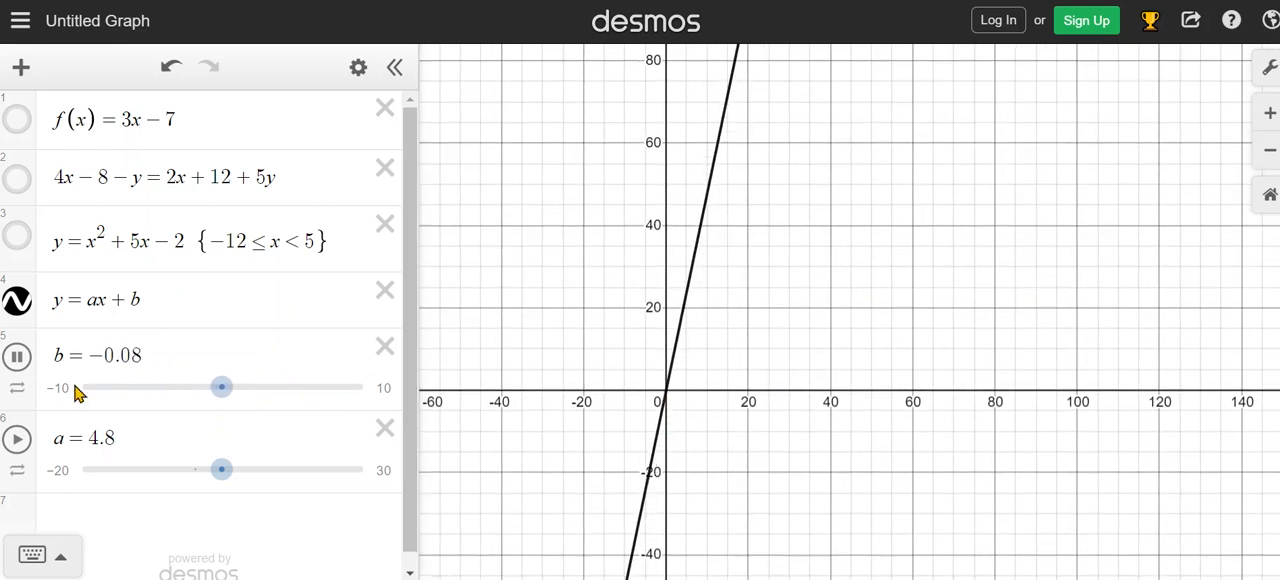
{"action": "scroll", "coordinate": [731, 431], "scroll_direction": "up", "scroll_amount": 4}
{"action": "scroll", "coordinate": [680, 407], "scroll_direction": "up", "scroll_amount": 5}
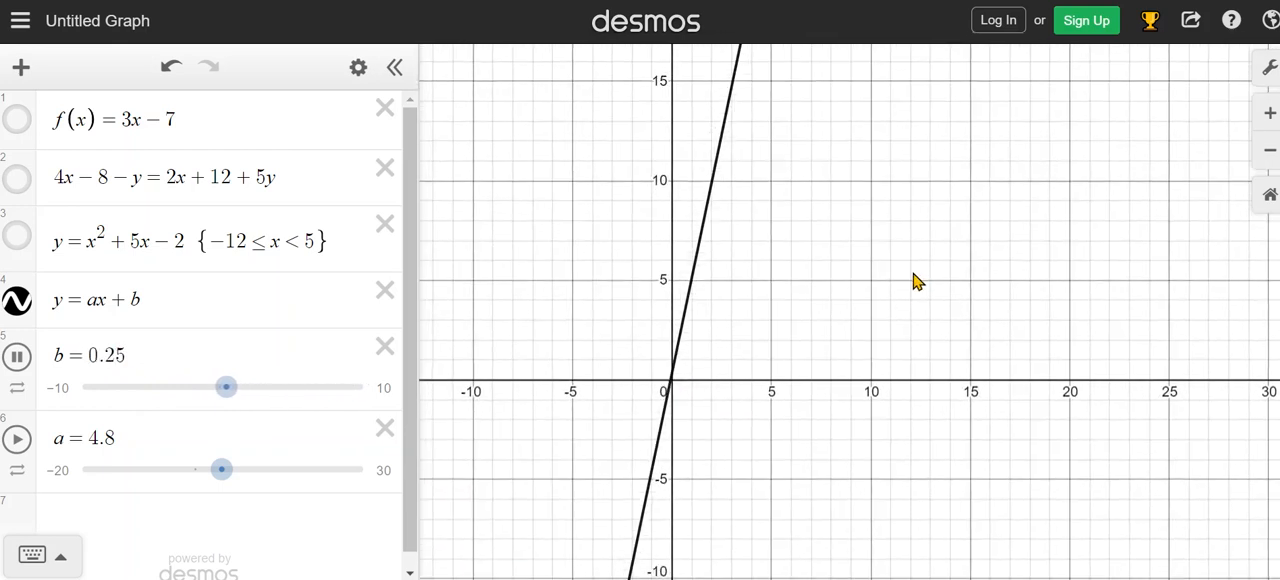
{"action": "scroll", "coordinate": [737, 534], "scroll_direction": "up", "scroll_amount": 2}
{"action": "left_click_drag", "start_coordinate": [793, 538], "coordinate": [809, 505]}
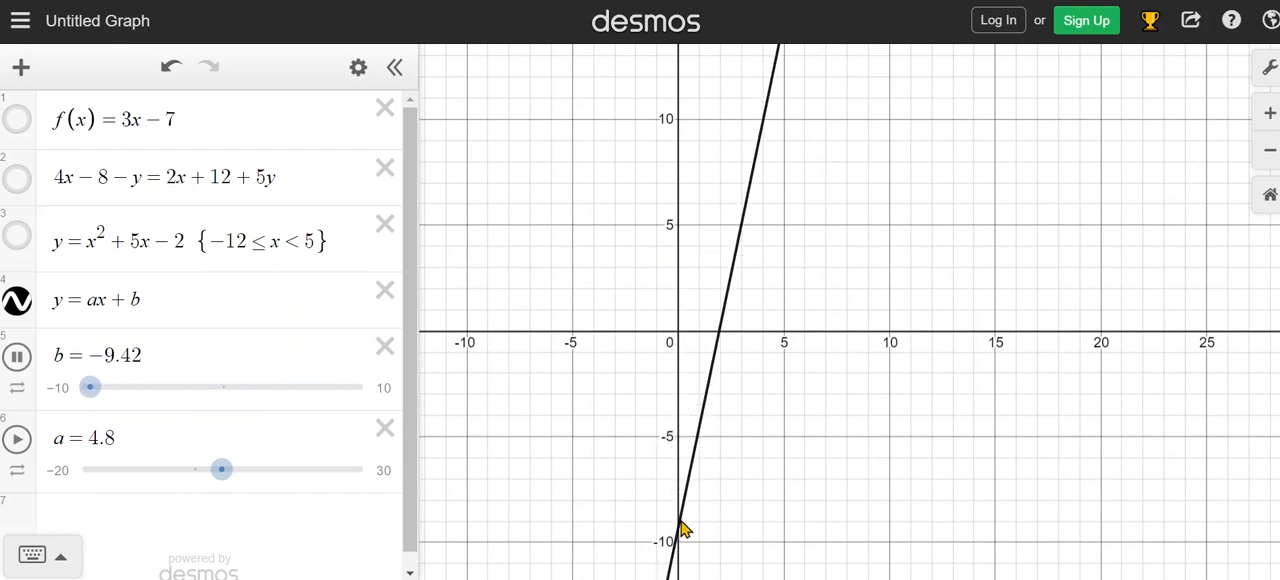
Animate slider a simultaneously with slider b, and stop the animation of b.
{"action": "left_click", "coordinate": [17, 440]}
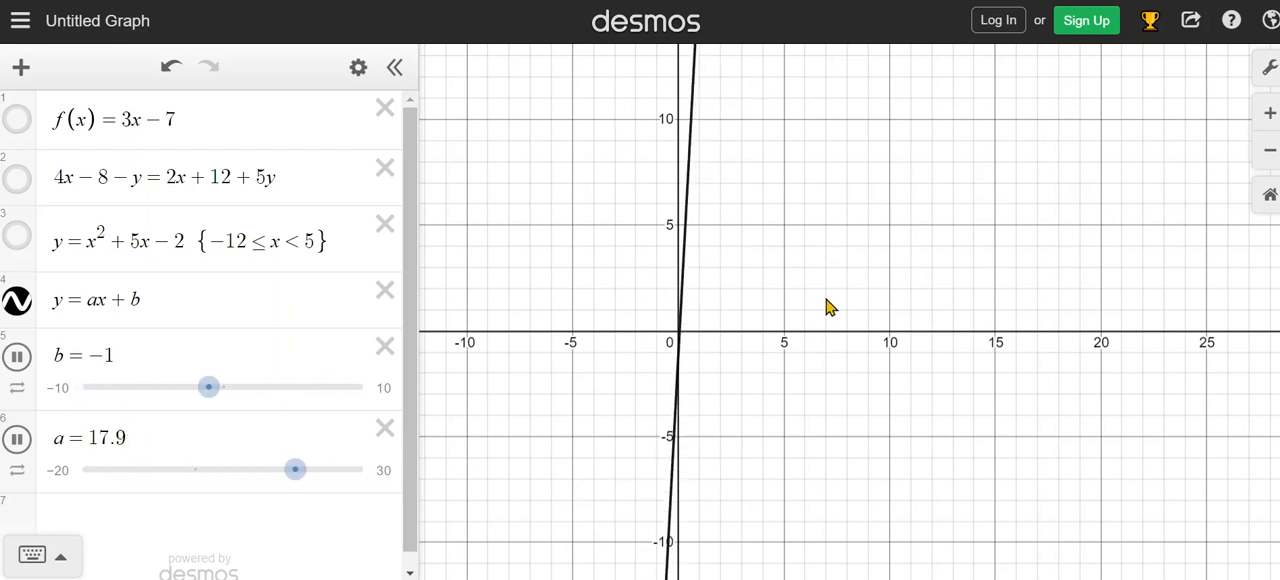
{"action": "left_click", "coordinate": [17, 357]}
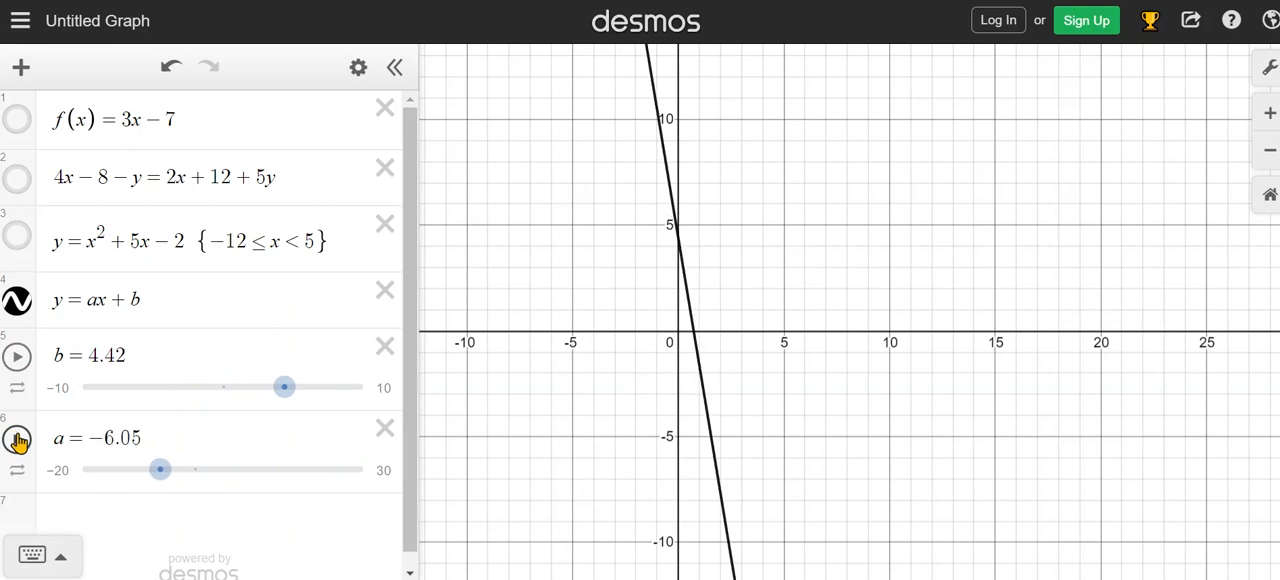